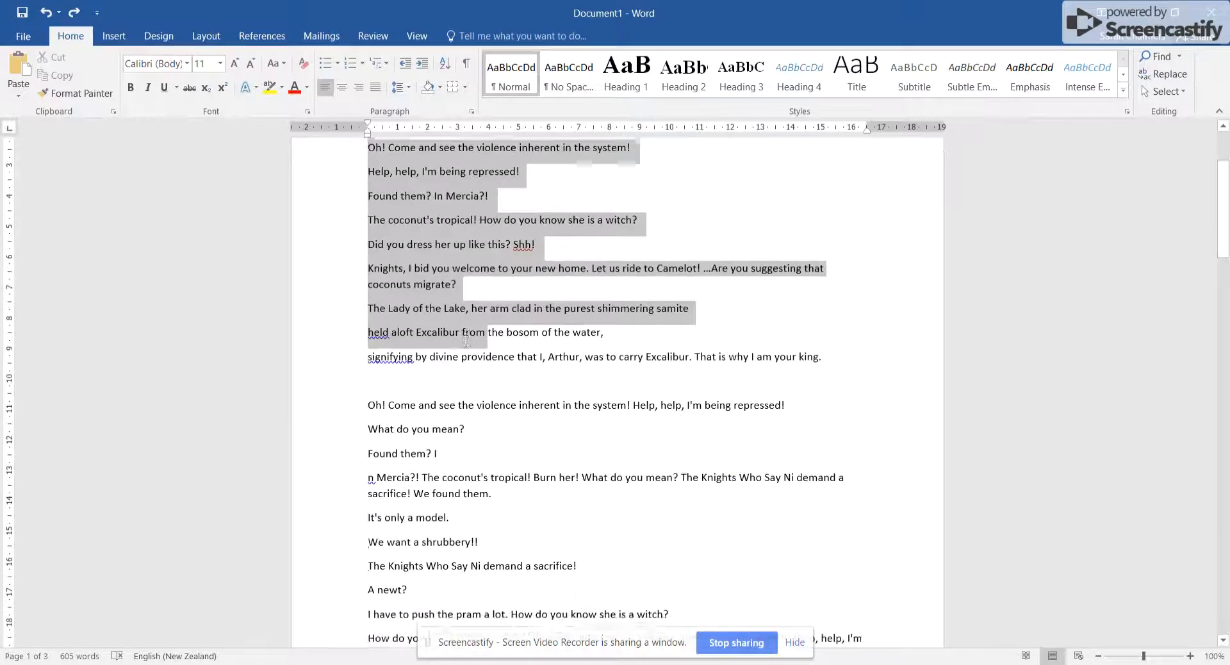
Turn all body text below the title, from "Oh! Come and see" through "We found them.", into a numbered list
scroll(475, 343, down, 10)
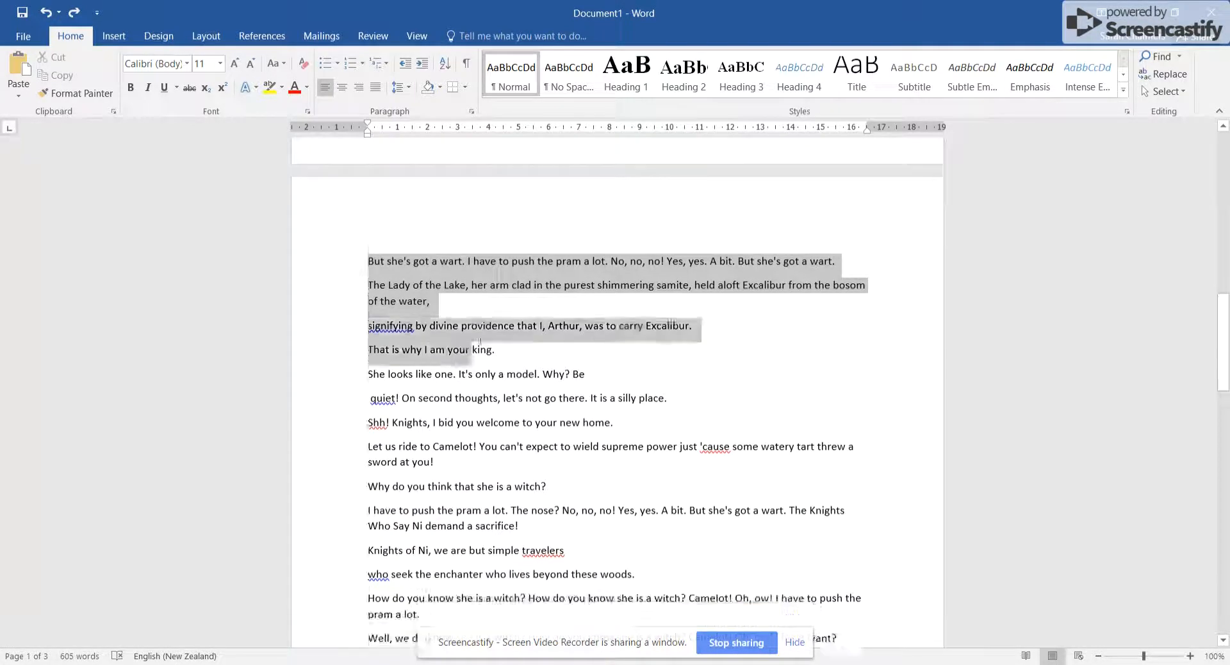
scroll(486, 354, down, 6)
scroll(485, 352, up, 14)
scroll(485, 356, up, 15)
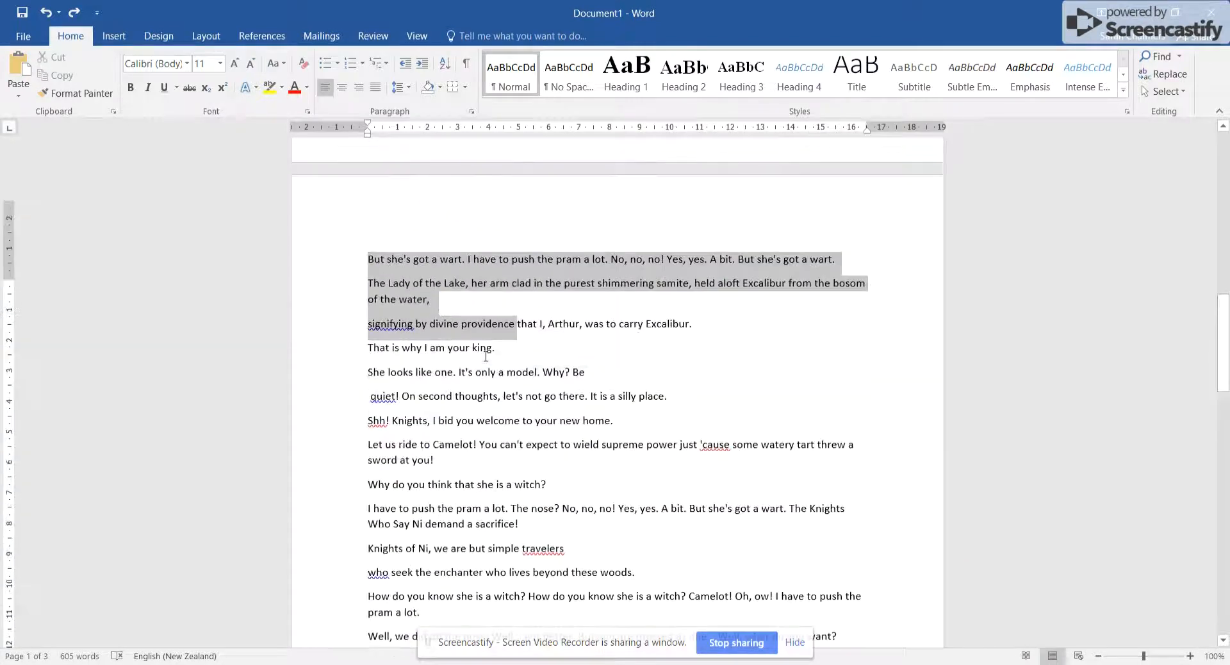
scroll(487, 355, up, 5)
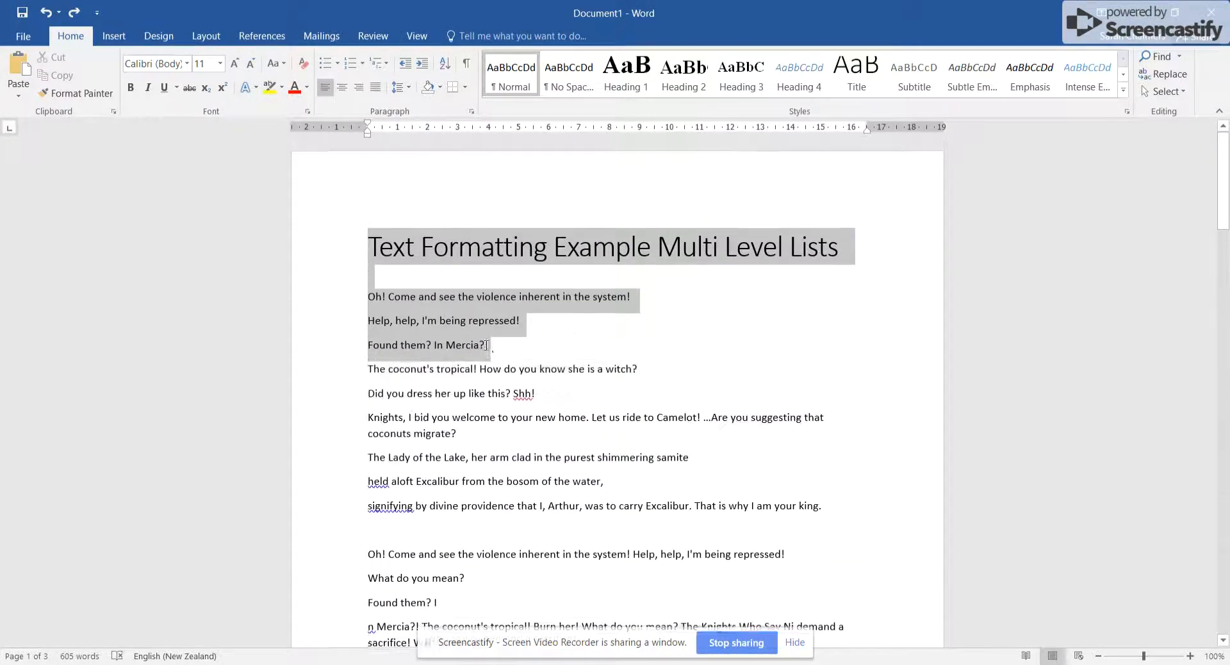
click(658, 328)
drag(364, 296, 503, 363)
scroll(496, 349, down, 6)
scroll(506, 345, down, 12)
scroll(513, 346, down, 8)
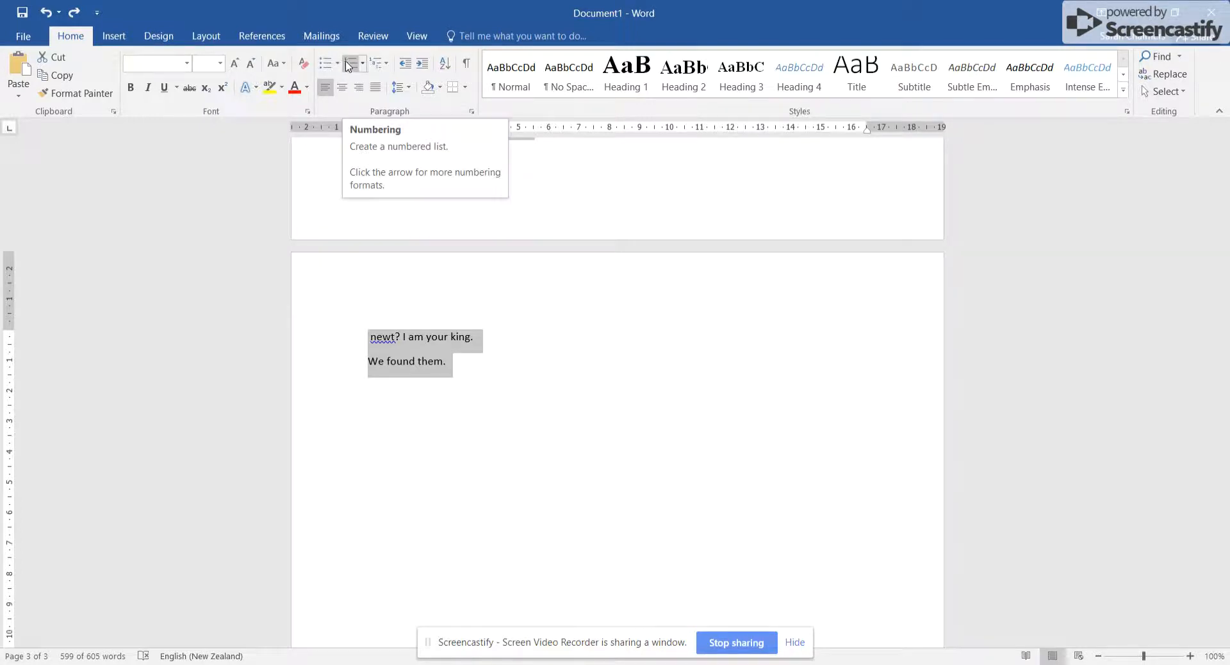
click(388, 69)
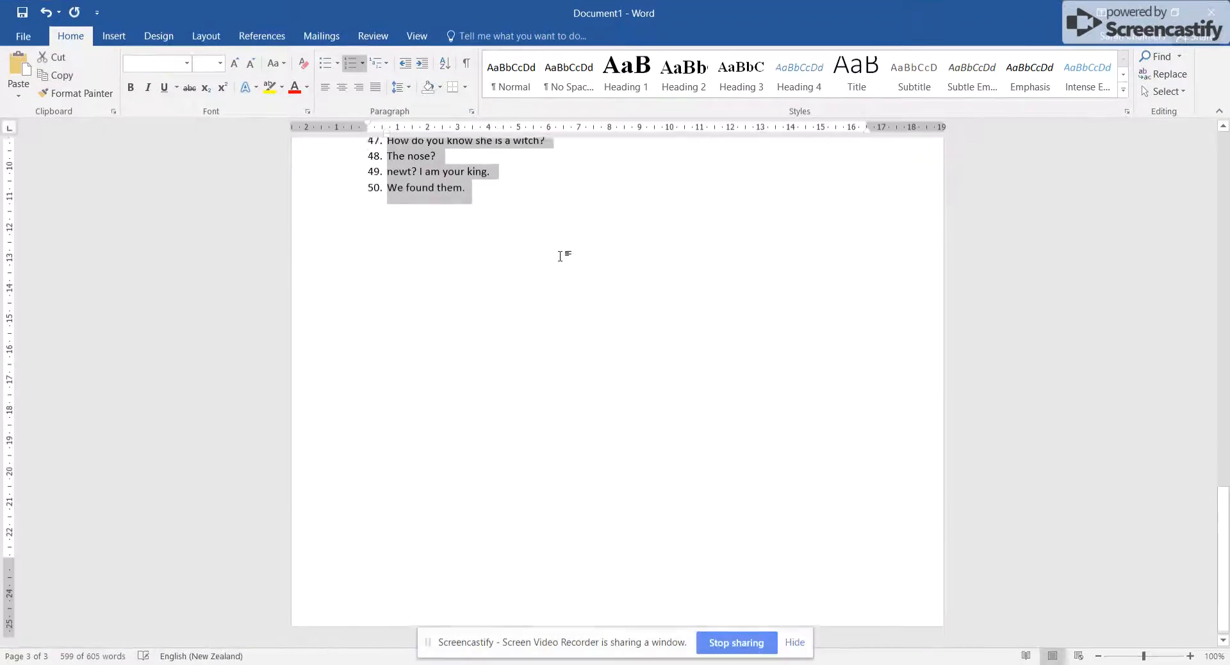
Define a new multilevel list for the selected numbered text, with dark-blue bold italic 16 pt first-level numbers
drag(563, 255, 383, 336)
scroll(383, 336, up, 15)
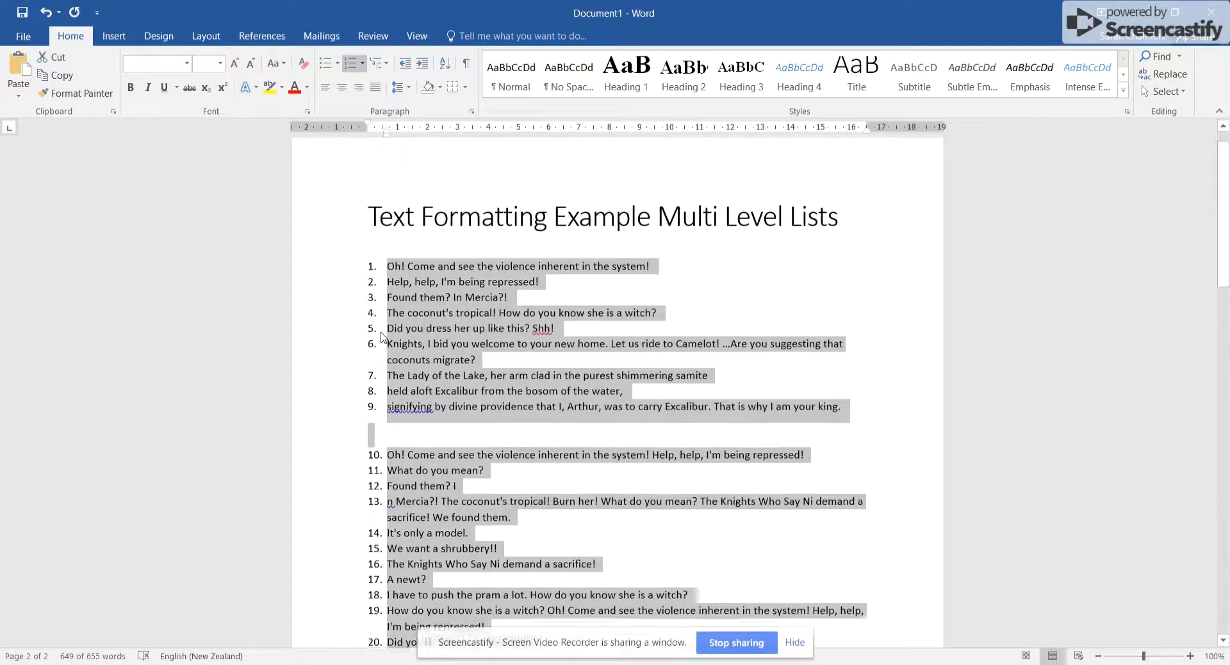
click(388, 69)
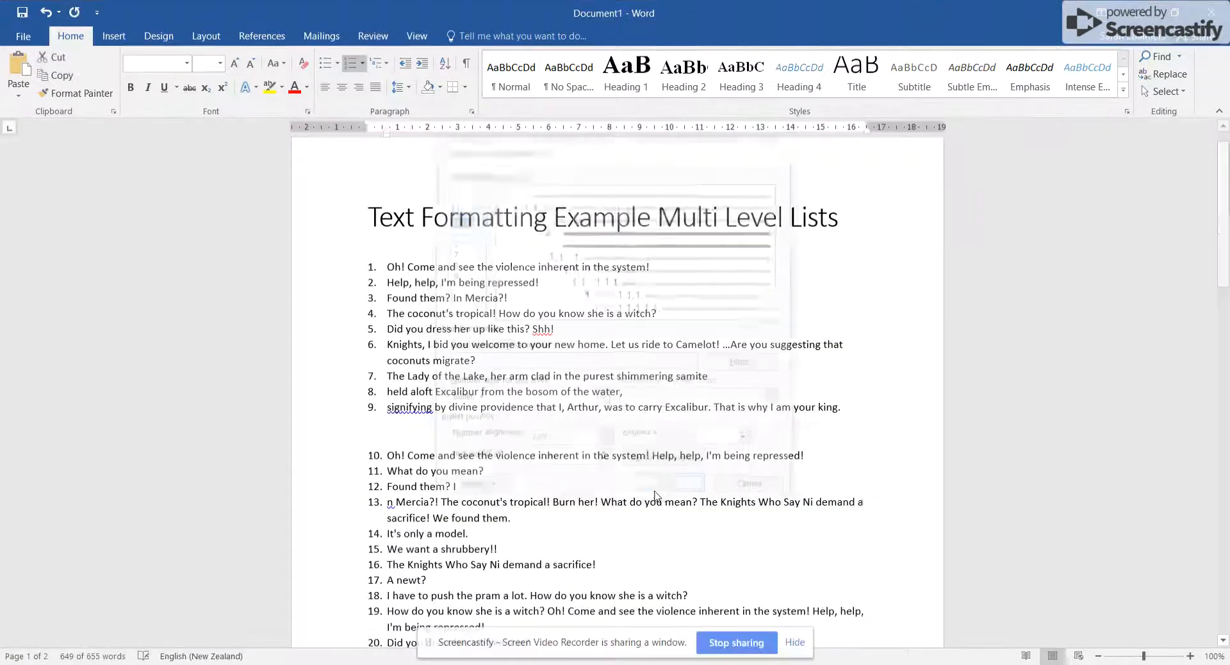
Examine the new list numbering from the first item to the last one in the document
scroll(418, 327, down, 10)
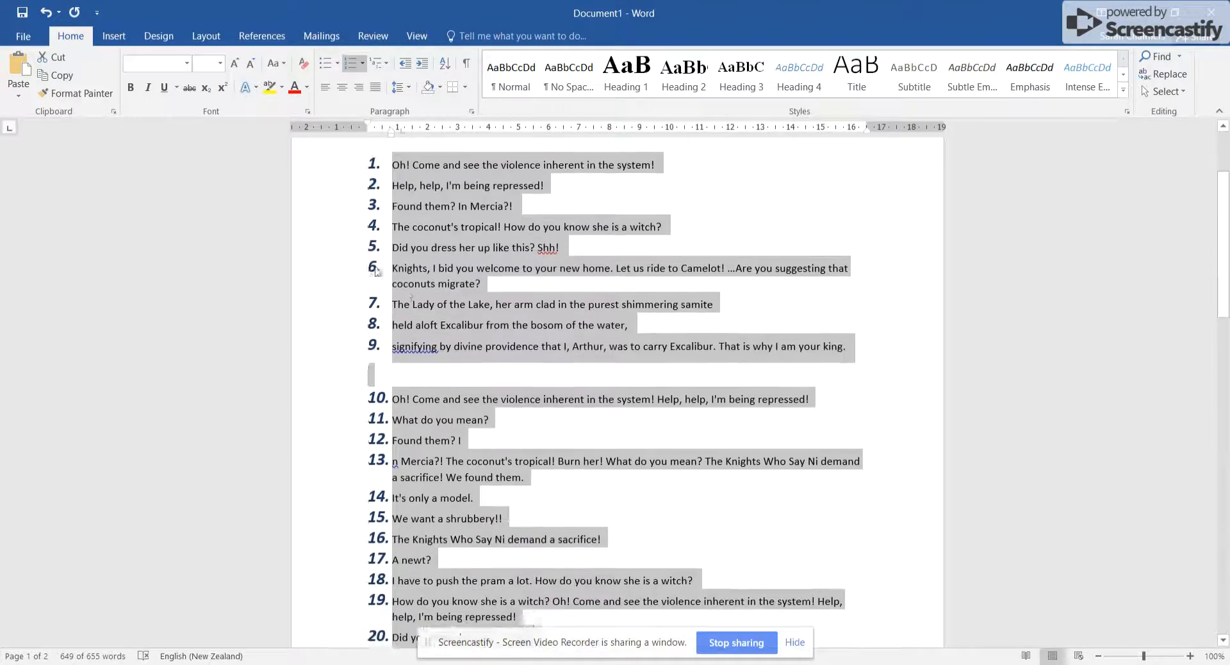
scroll(417, 333, up, 7)
scroll(417, 341, up, 3)
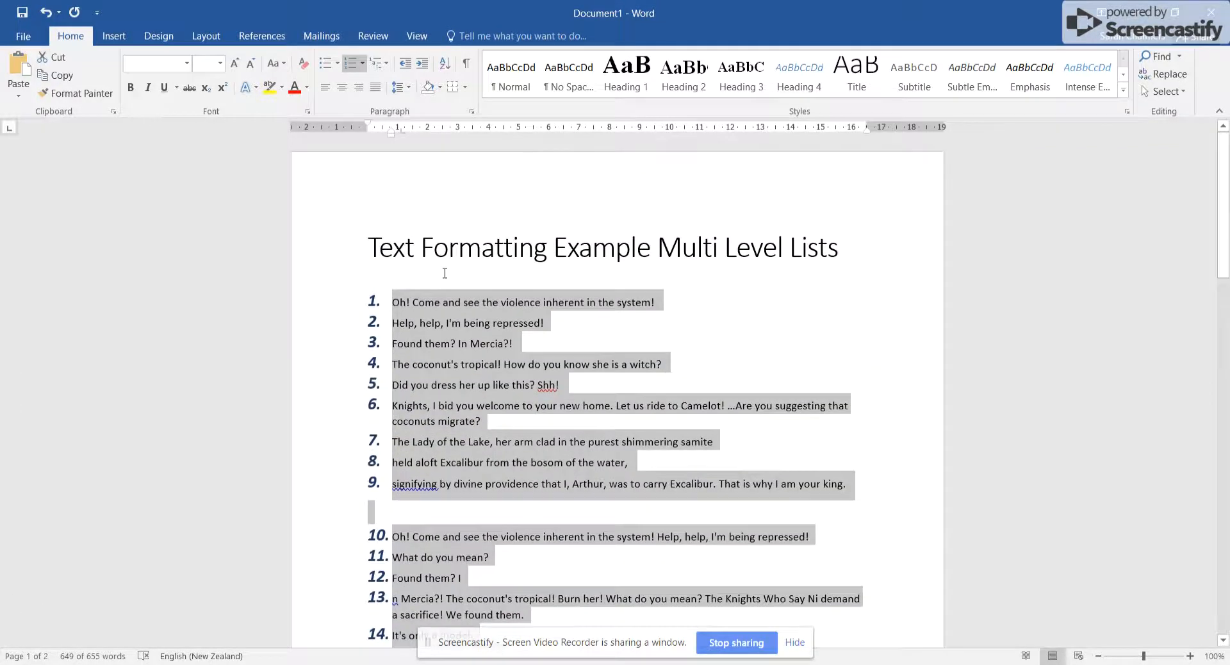
scroll(417, 339, down, 4)
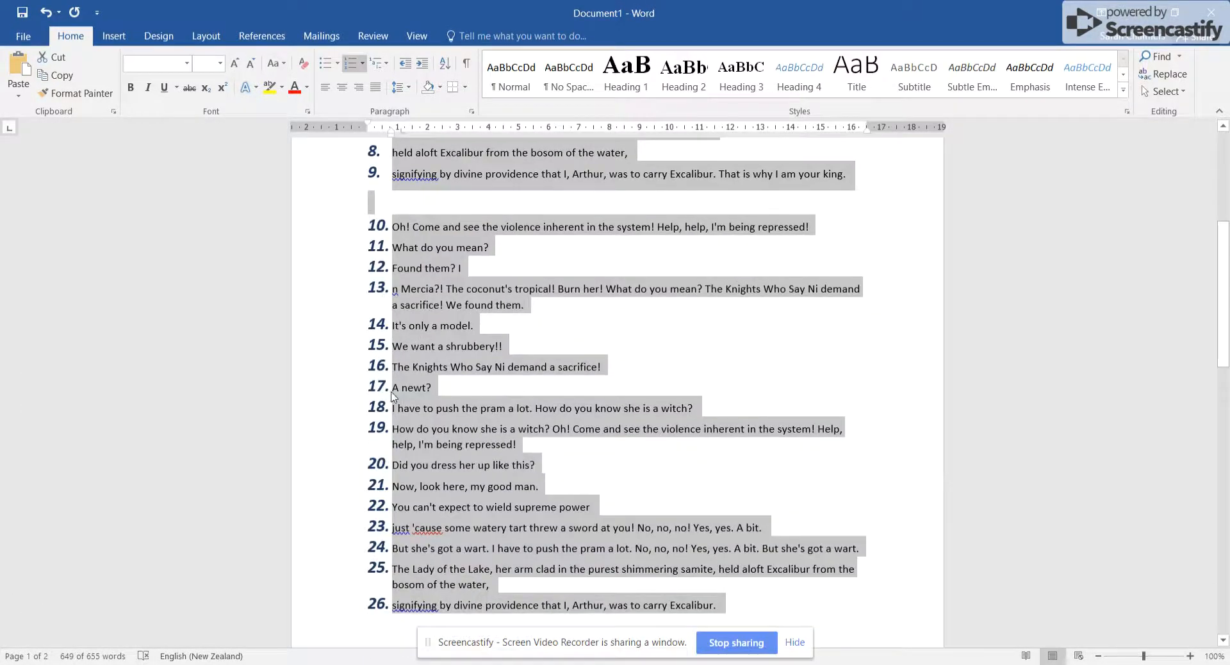
scroll(415, 341, down, 7)
scroll(359, 415, down, 4)
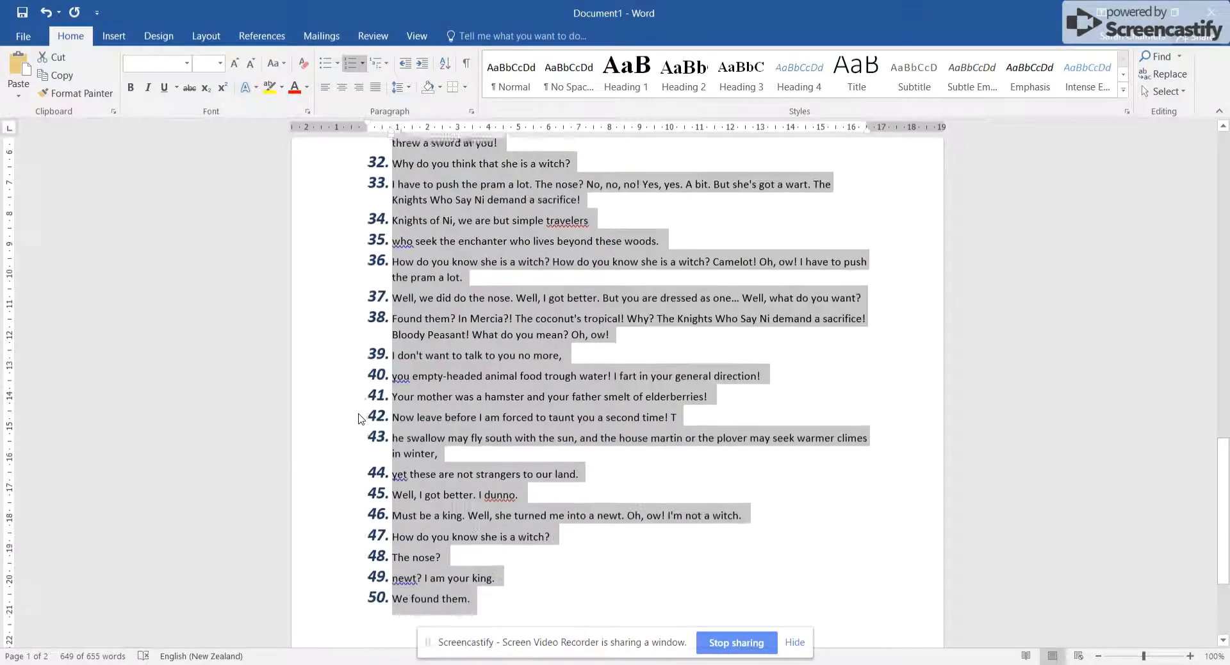
scroll(368, 422, up, 9)
scroll(369, 427, up, 6)
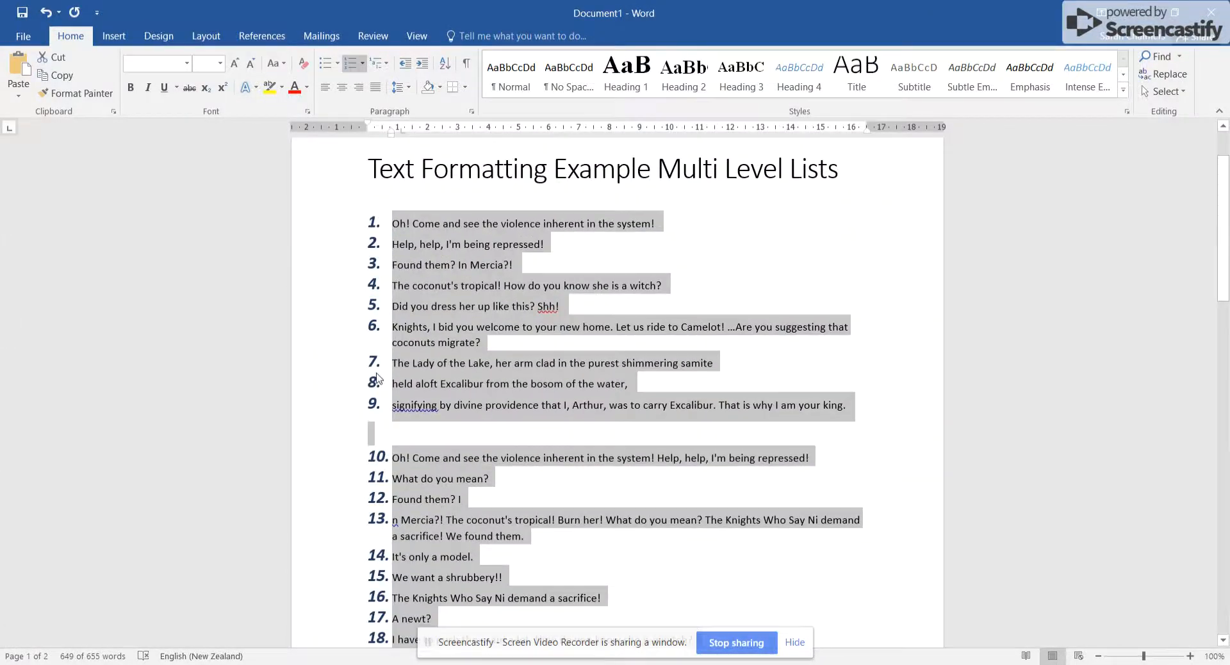
click(439, 393)
scroll(297, 302, up, 2)
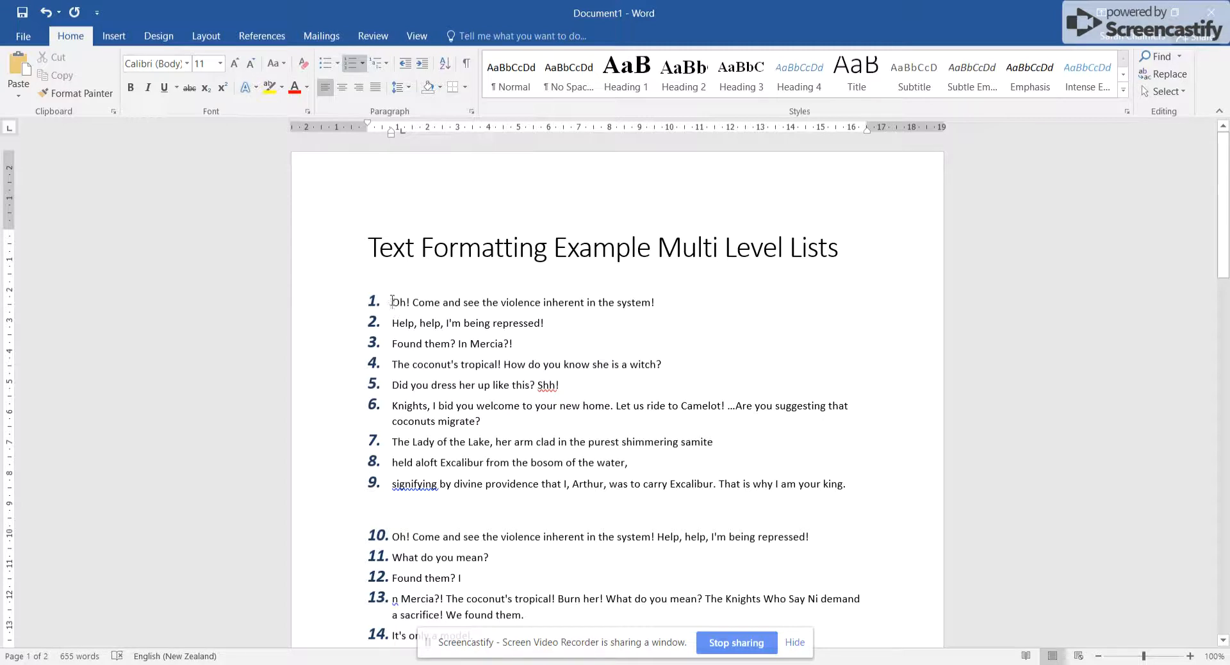
drag(376, 302, 543, 302)
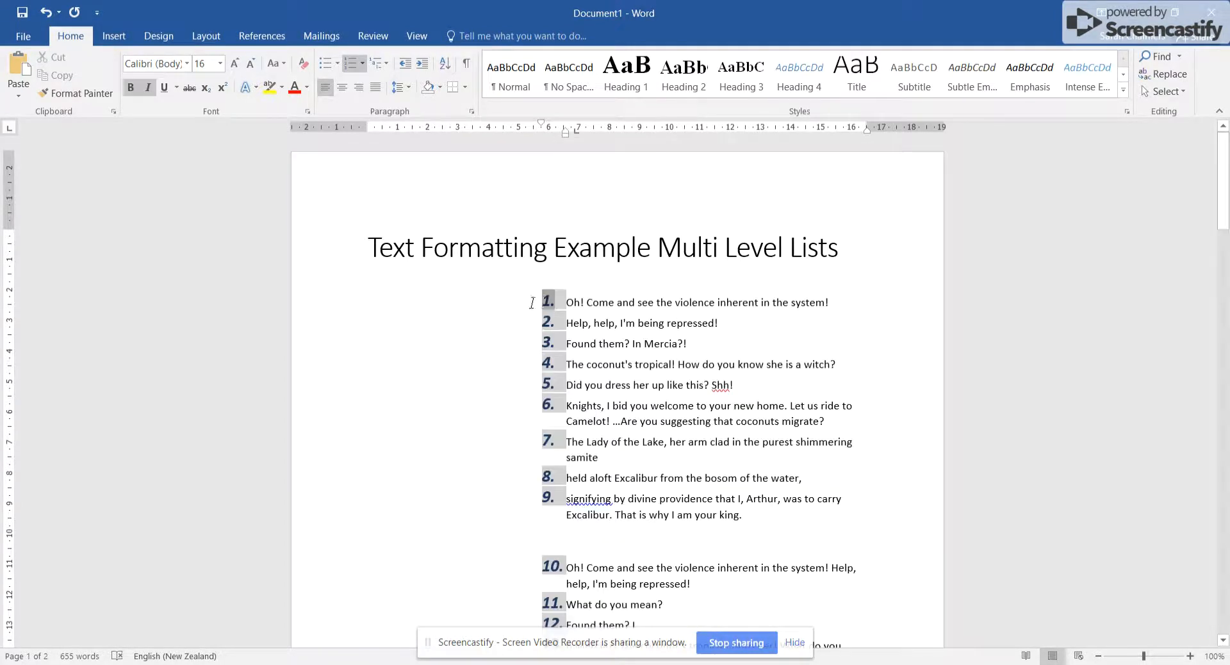
key(ctrl+z)
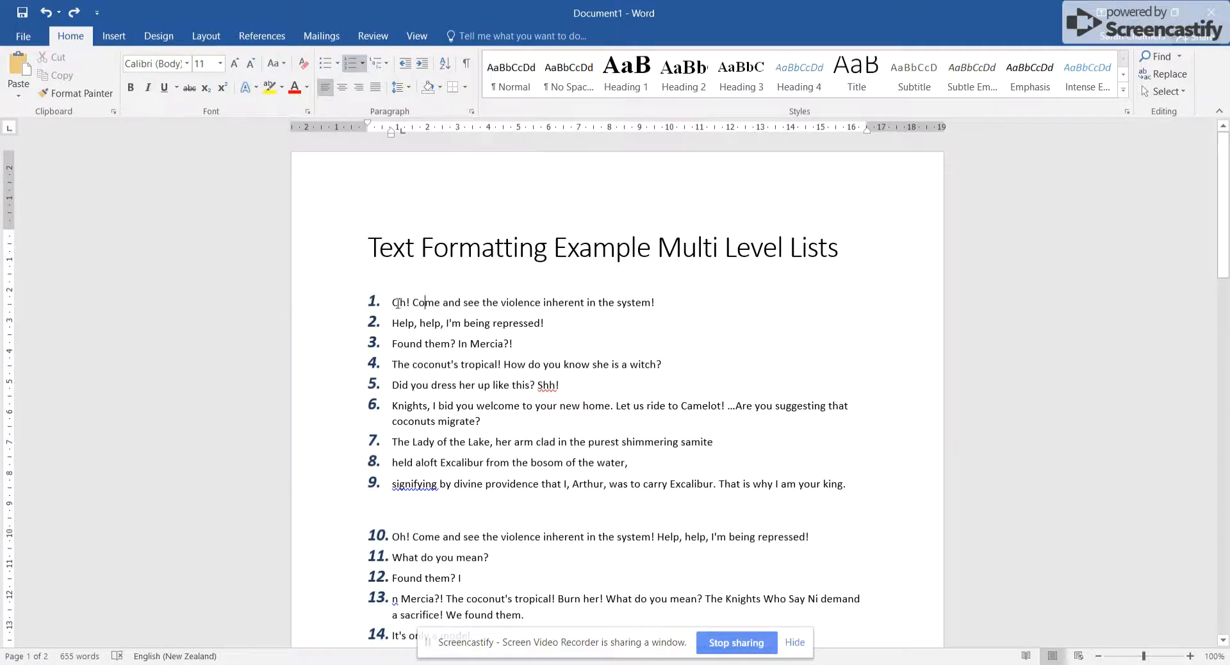
drag(561, 282, 661, 302)
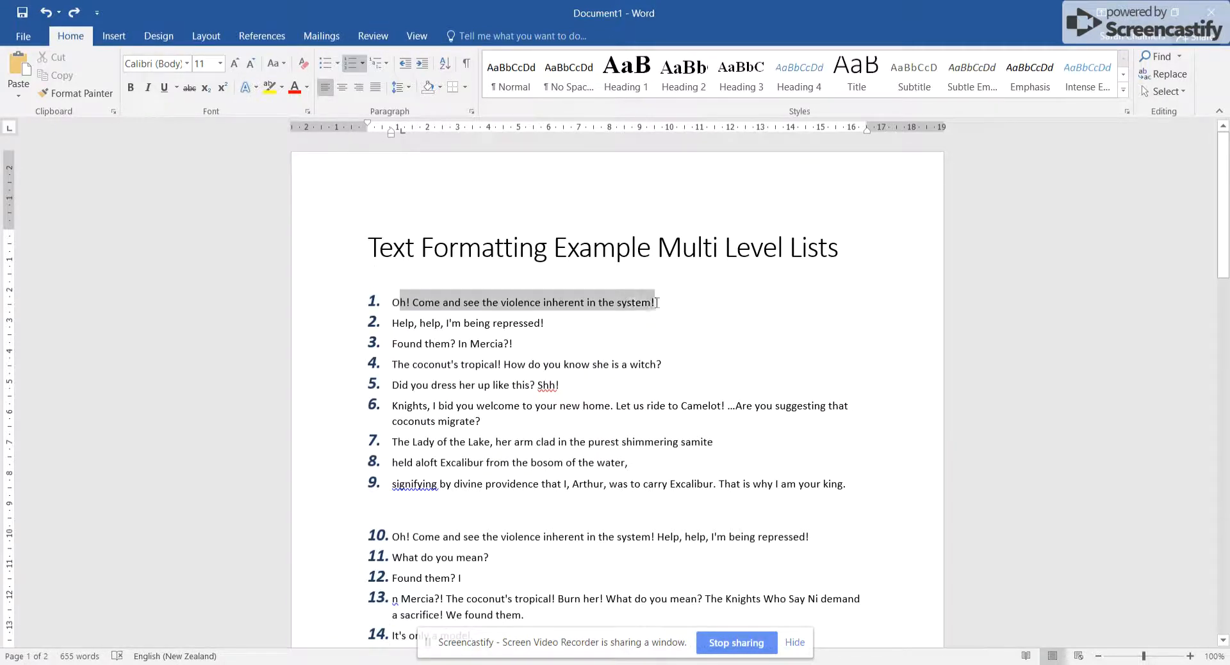
Demote "Help, help, I'm being repressed!" step by step to the fourth list level and promote it back to the first level
click(391, 323)
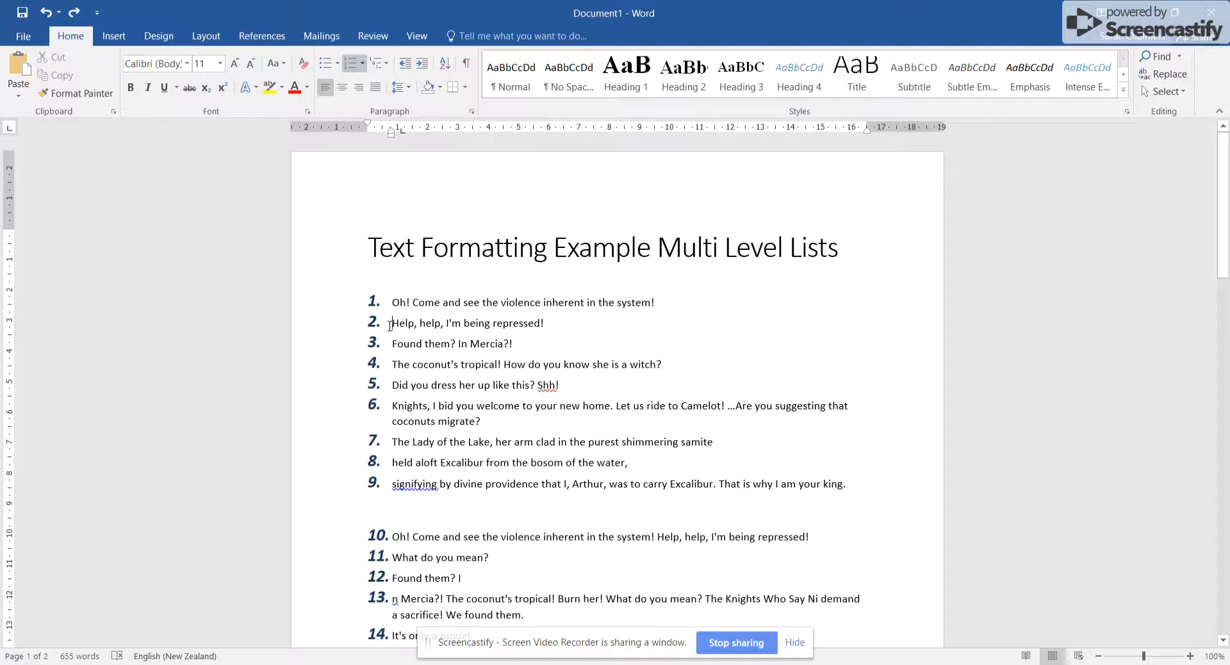
click(422, 65)
click(422, 67)
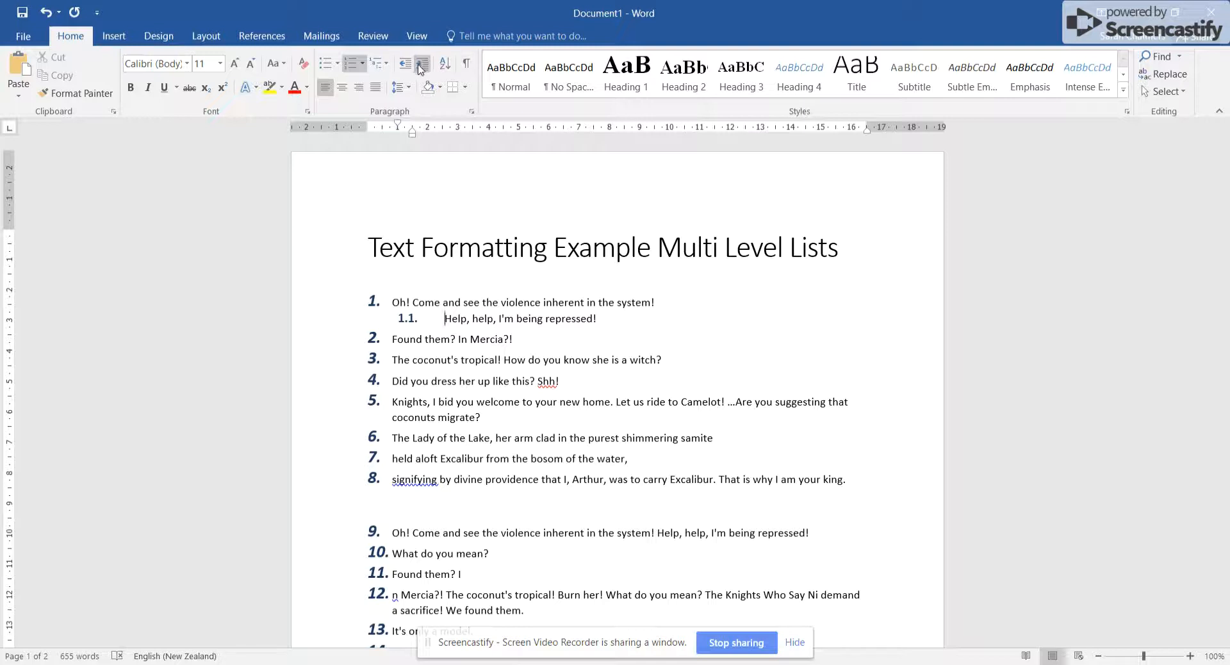
click(420, 67)
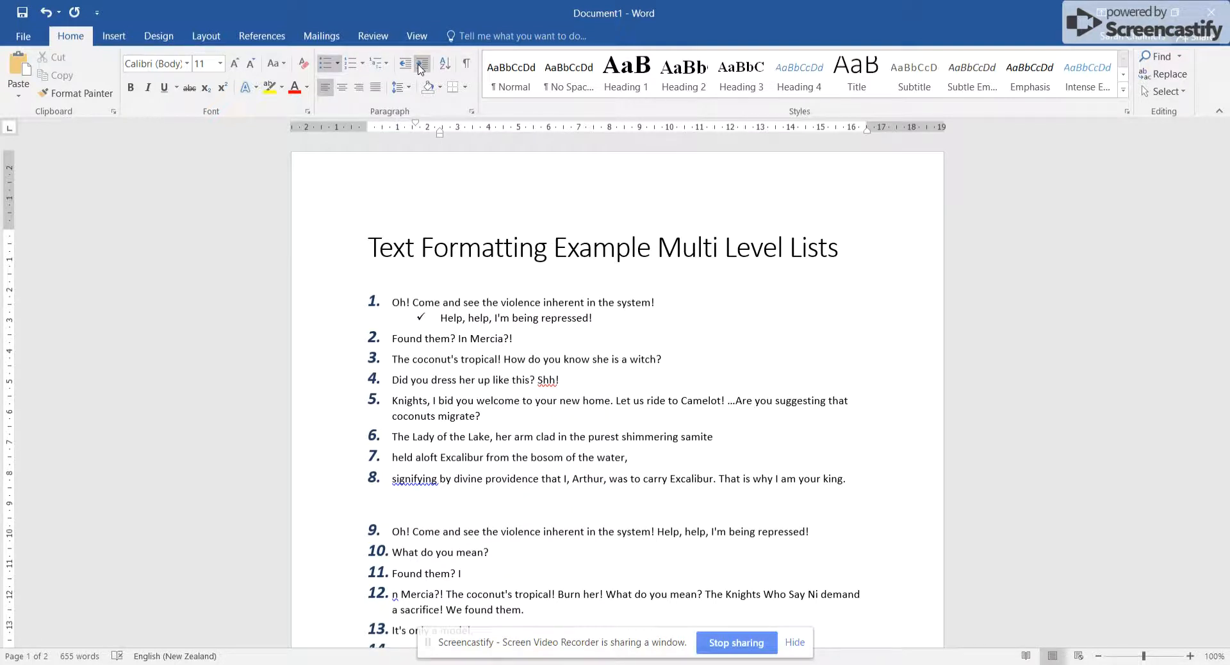
click(420, 67)
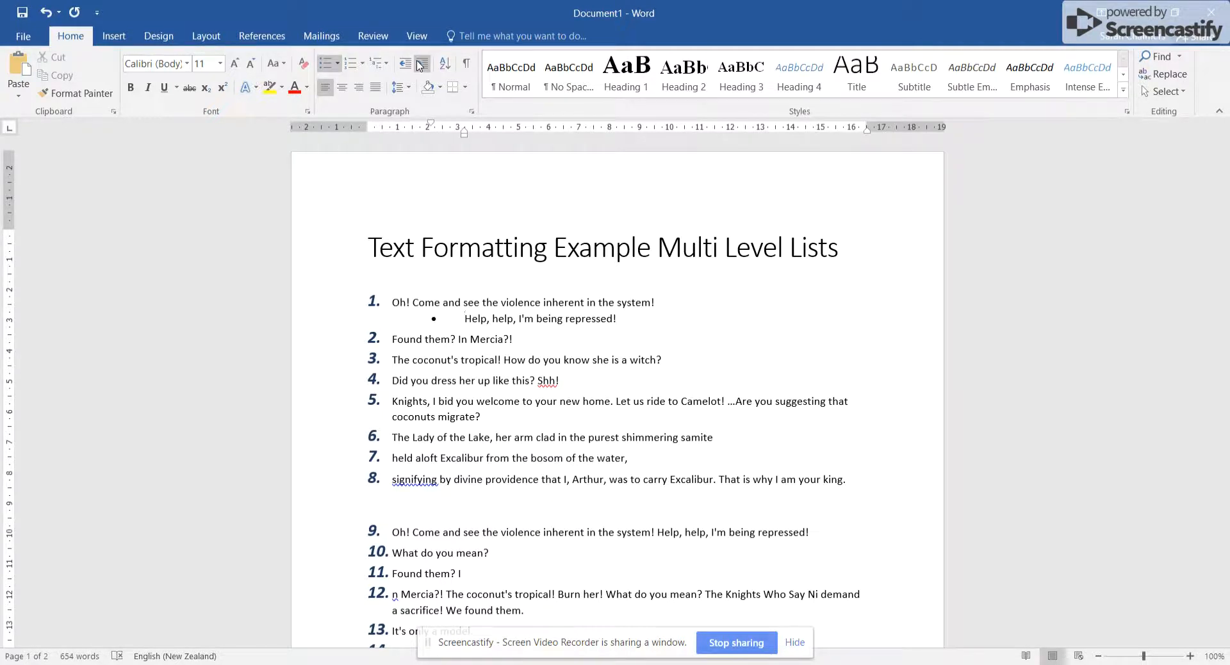
click(405, 65)
click(405, 64)
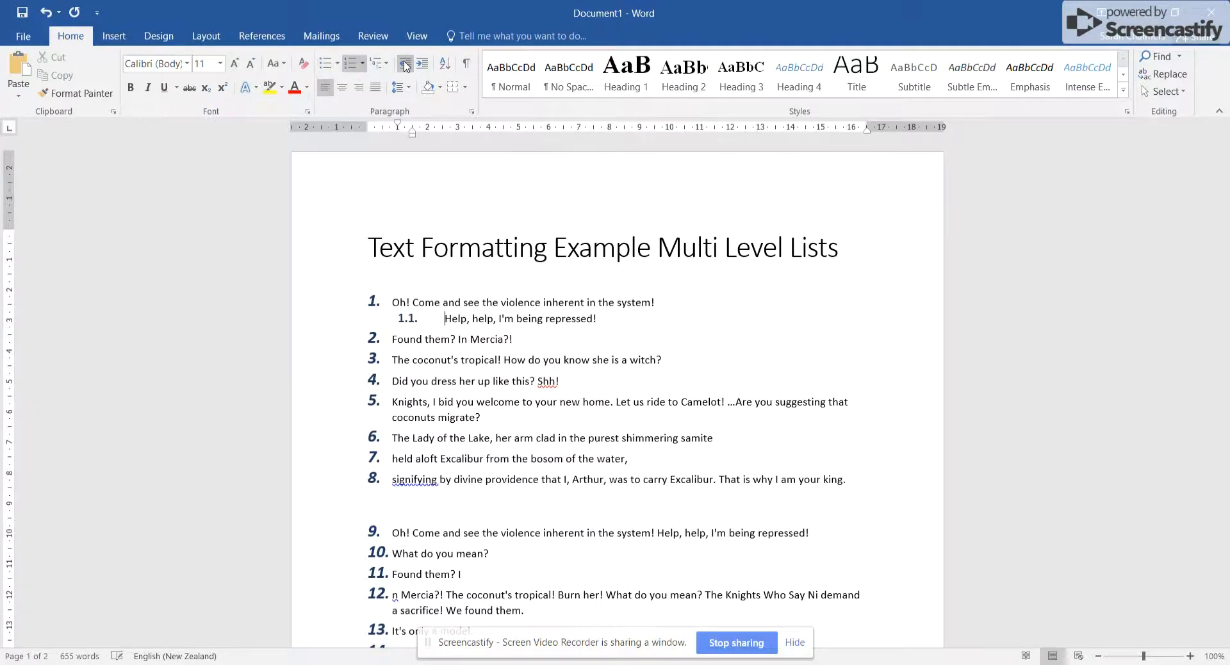
click(406, 65)
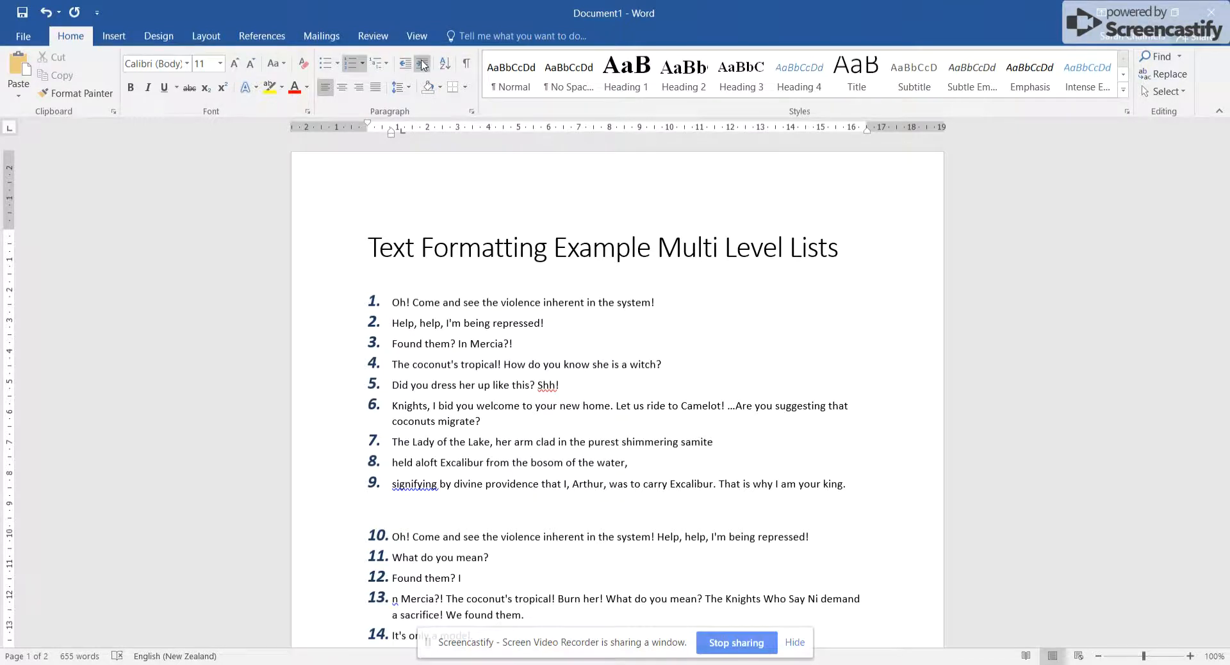
Demote "Help, help, I'm being repressed!" to the second list level and "Found them? In Mercia?!" to the third level
click(422, 64)
click(389, 341)
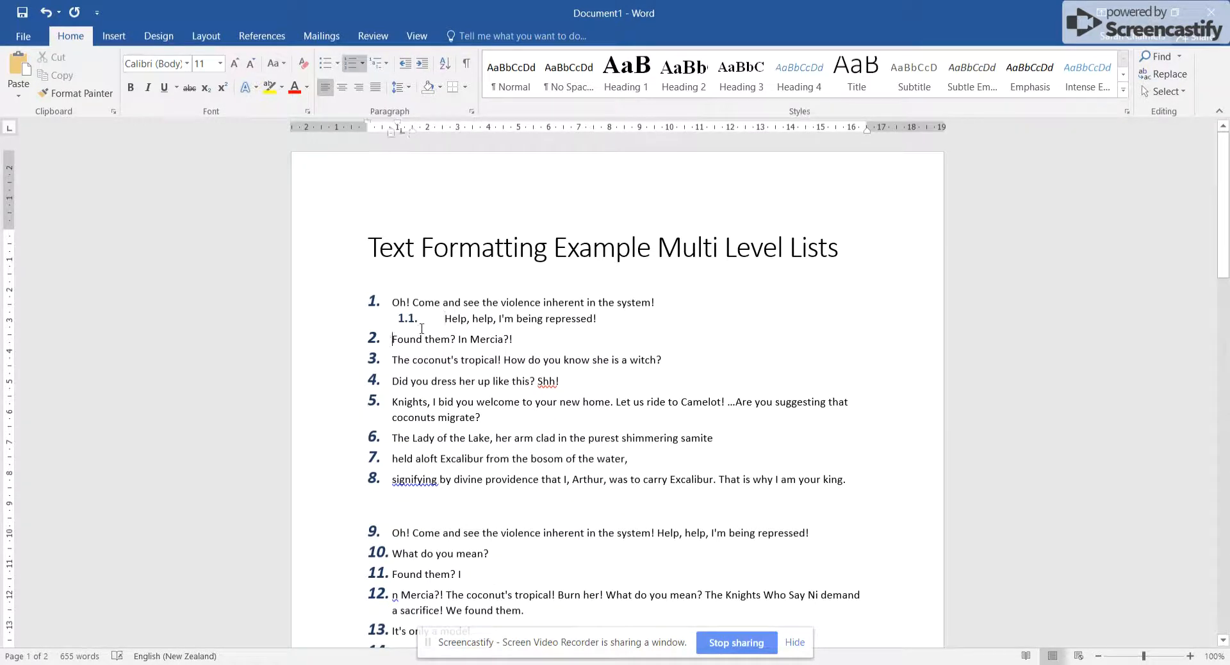
click(423, 64)
click(424, 64)
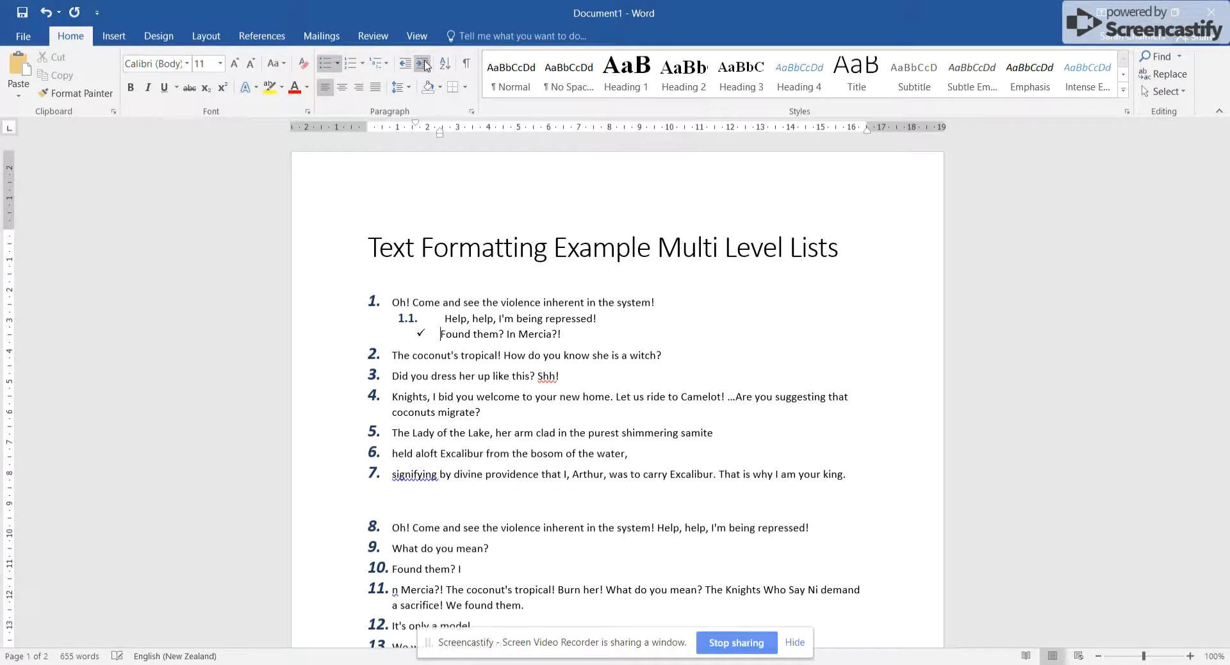
Move "The coconut's tropical! How do you know she is a witch?" to the third list level
click(395, 356)
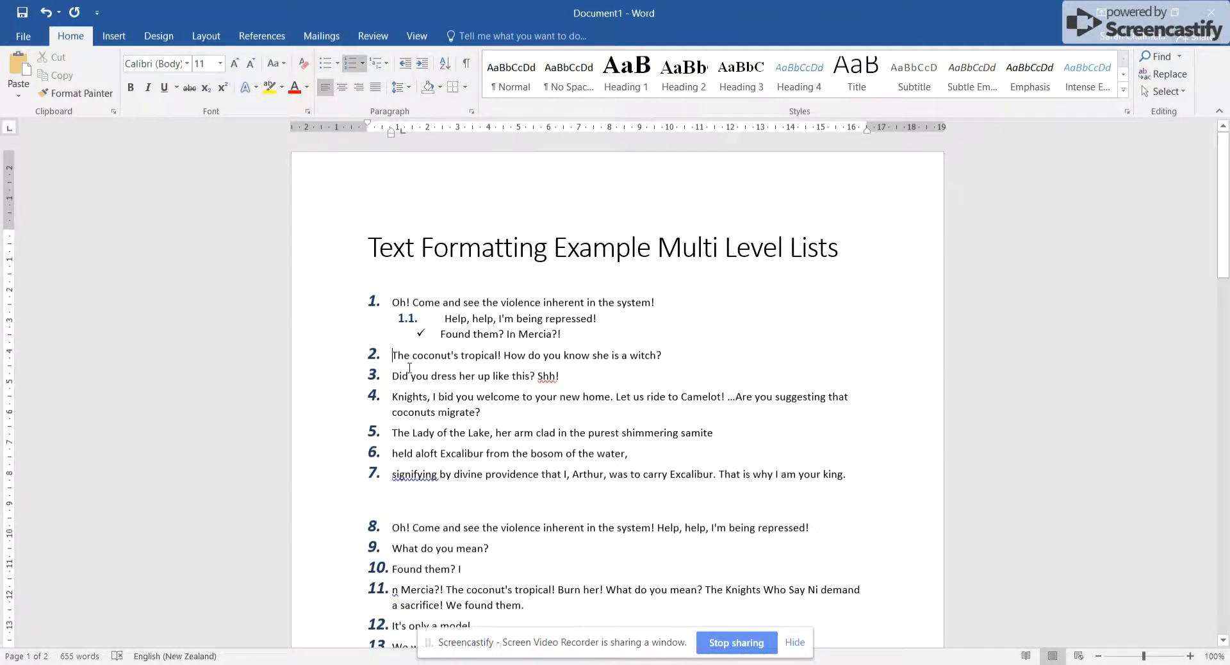
key(Tab)
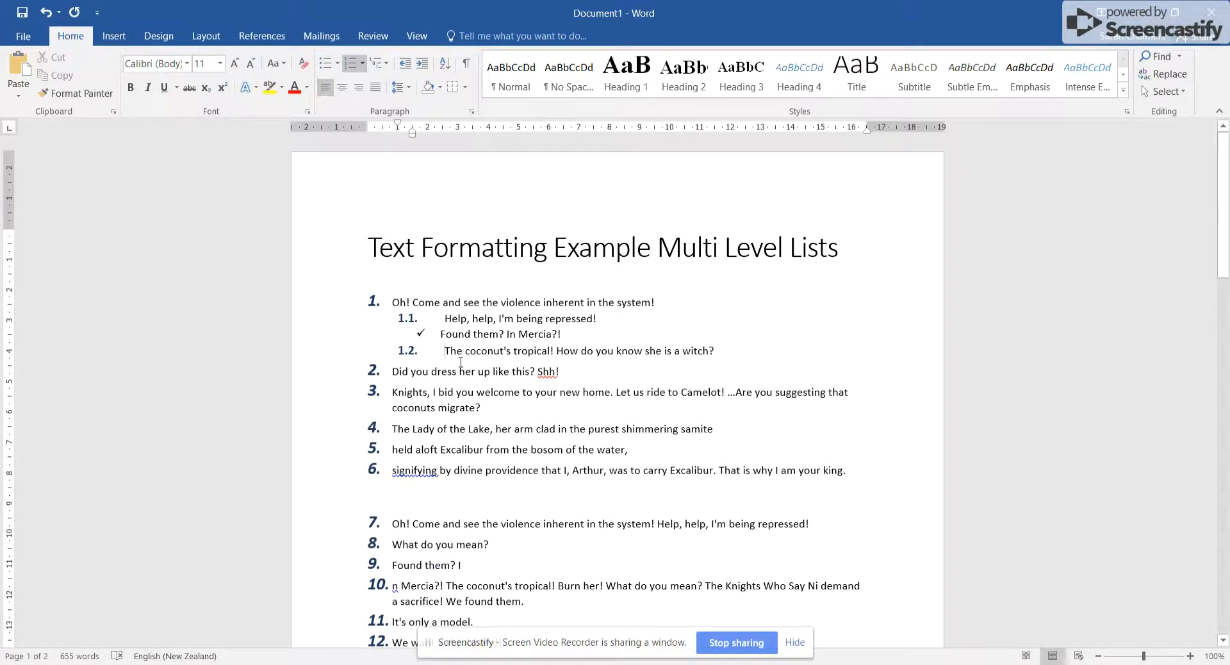
key(Tab)
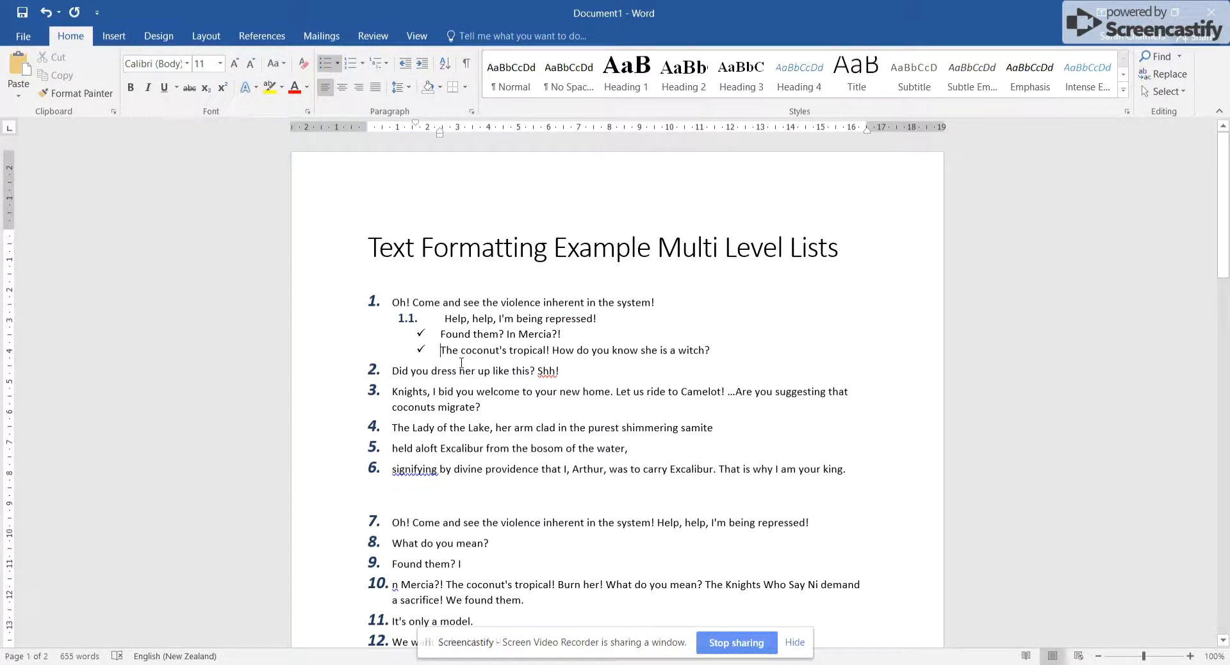
key(Tab)
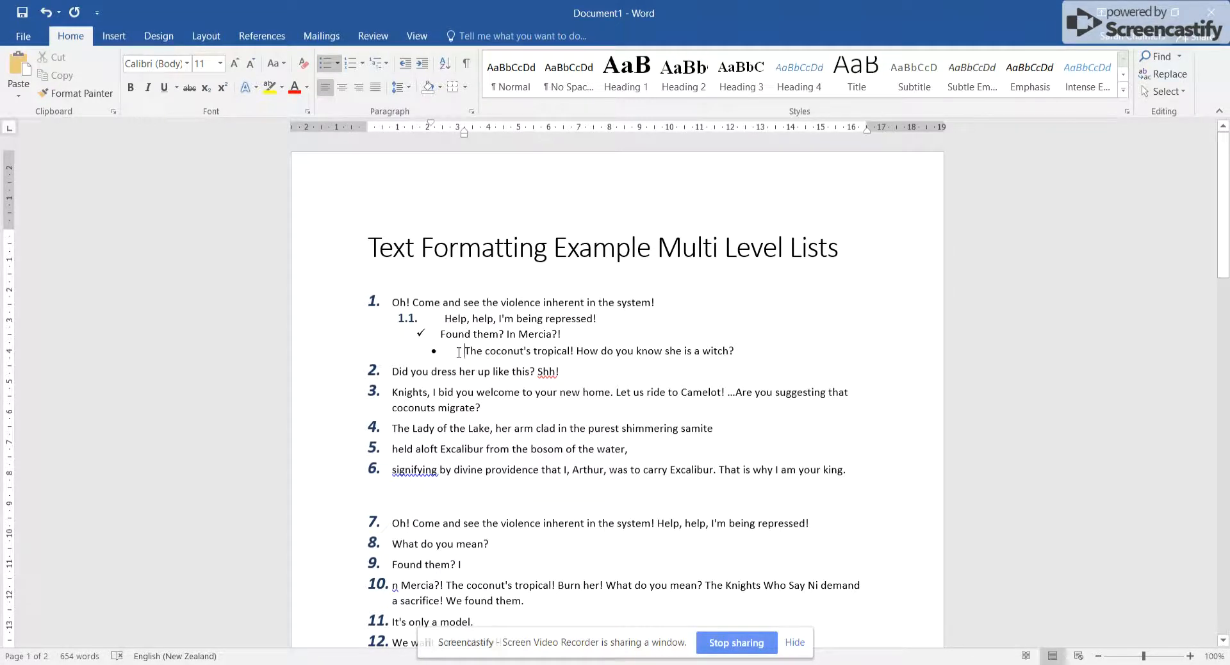
key(shift+Tab)
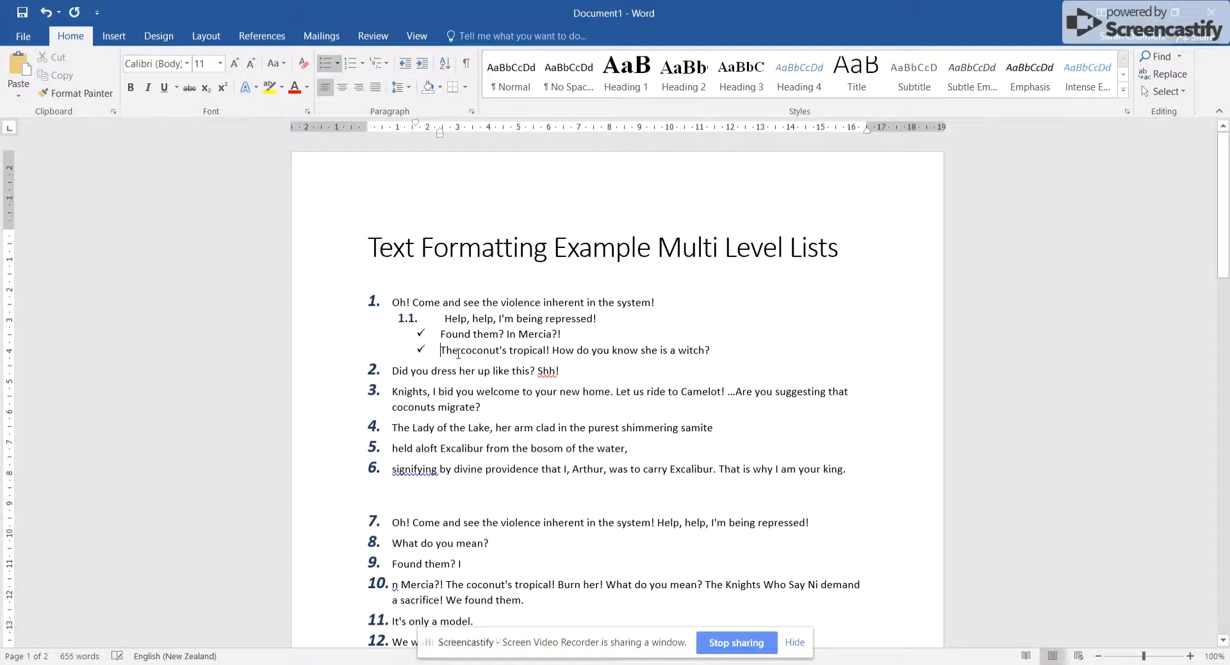
Demote the items "Did you dress her up like this? Shh!" and "Knights, I bid you welcome to your new home" to the second list level
click(398, 372)
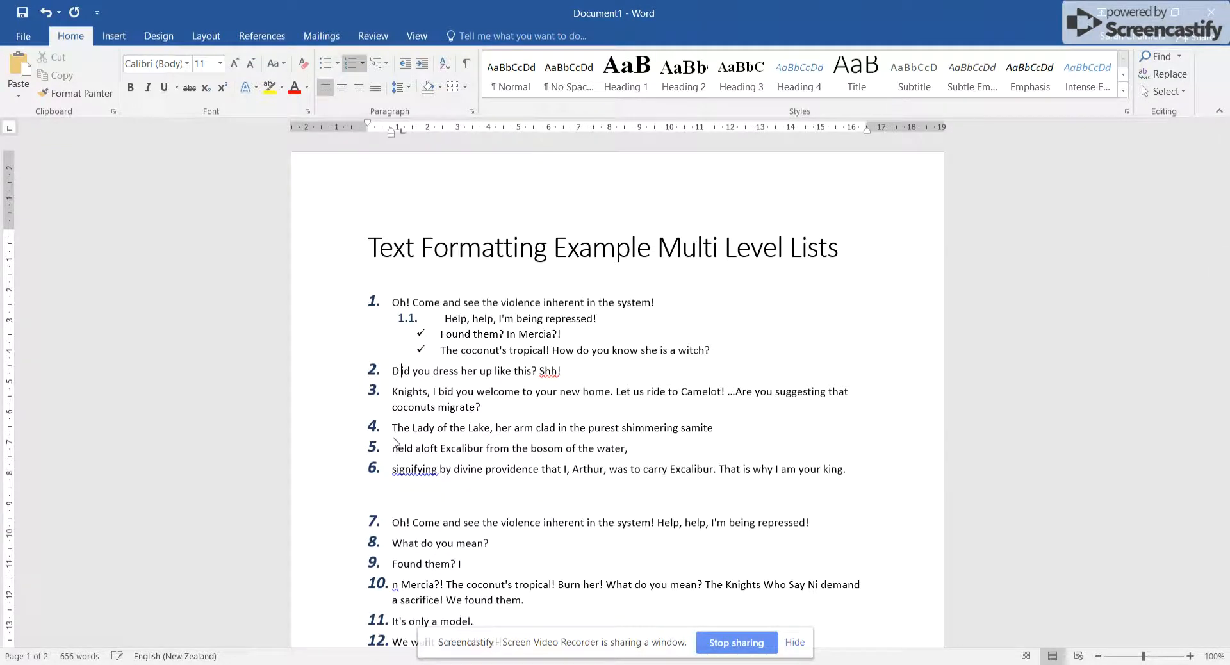
key(BackSpace)
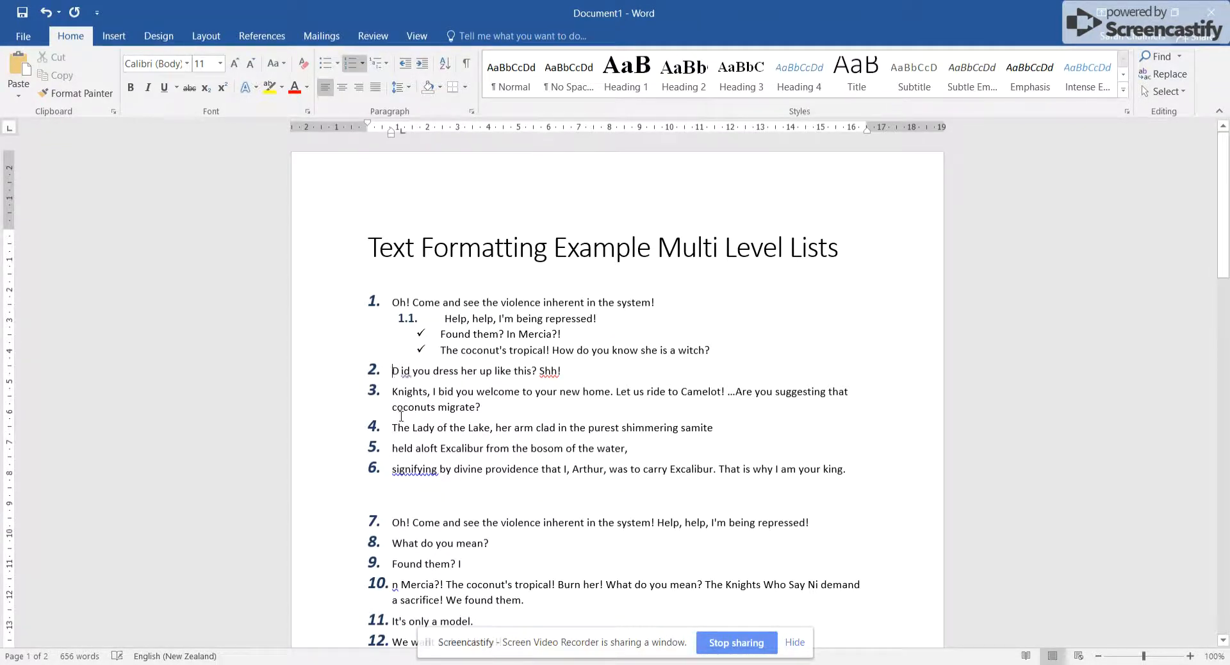
key(Tab)
click(390, 385)
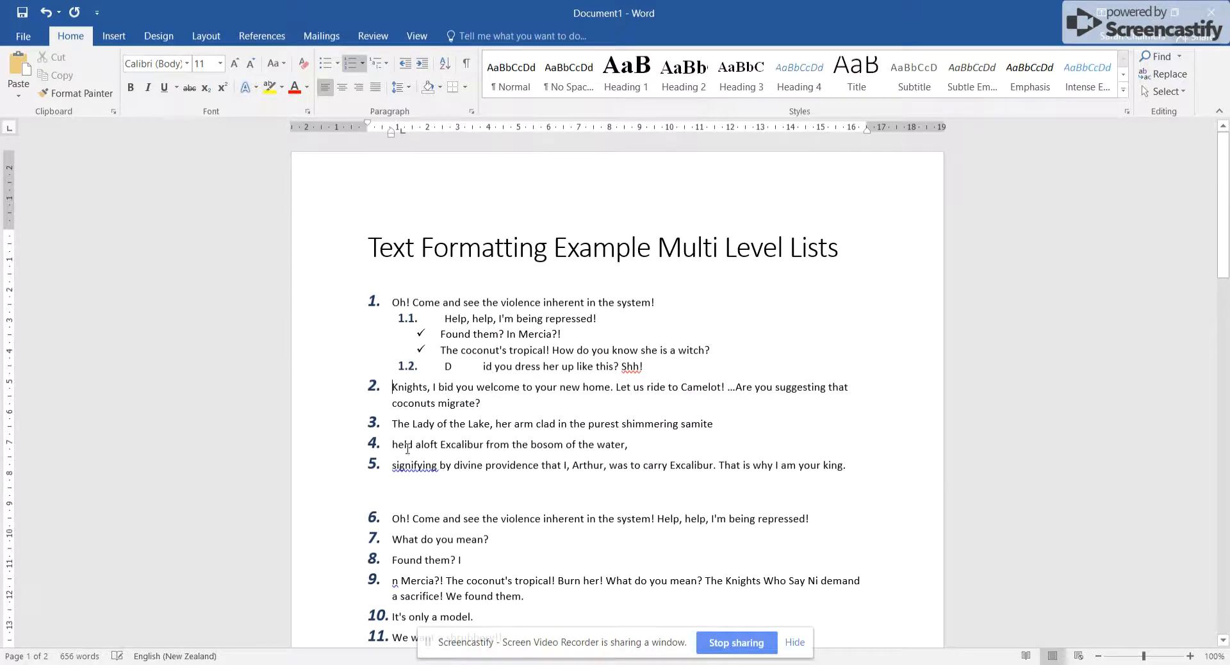
key(Tab)
Move "The Lady of the Lake, her arm clad in the purest shimmering samite" to the third list level
click(393, 418)
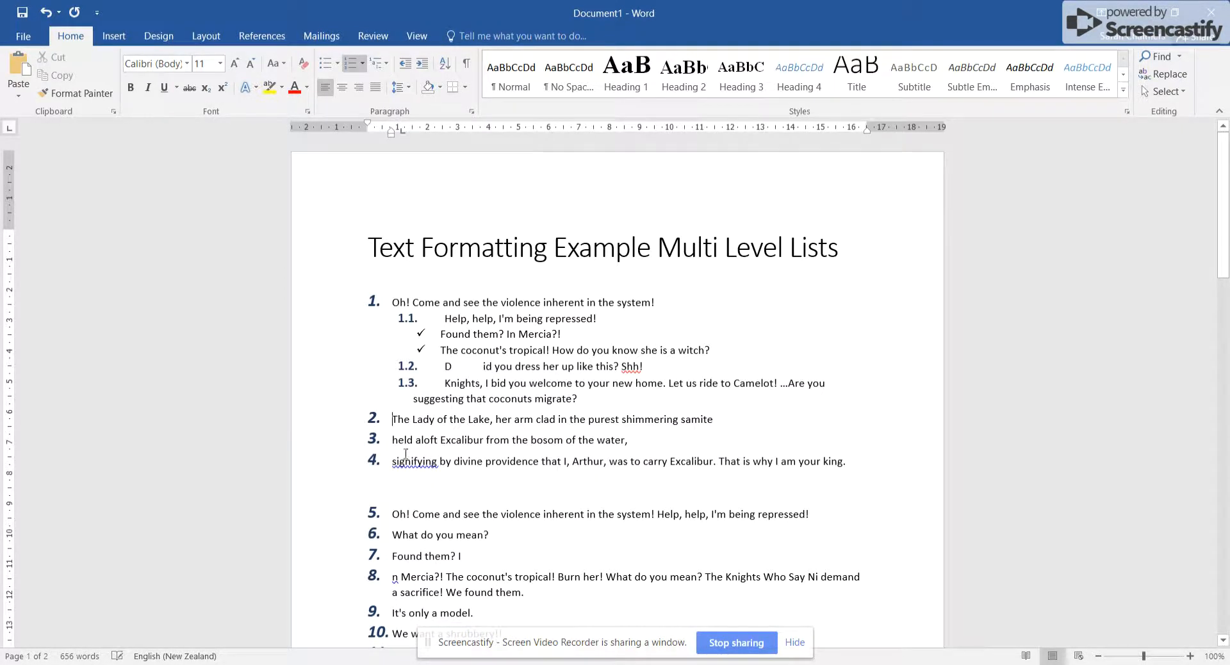
key(Tab)
key(Tab)
key(Tab)
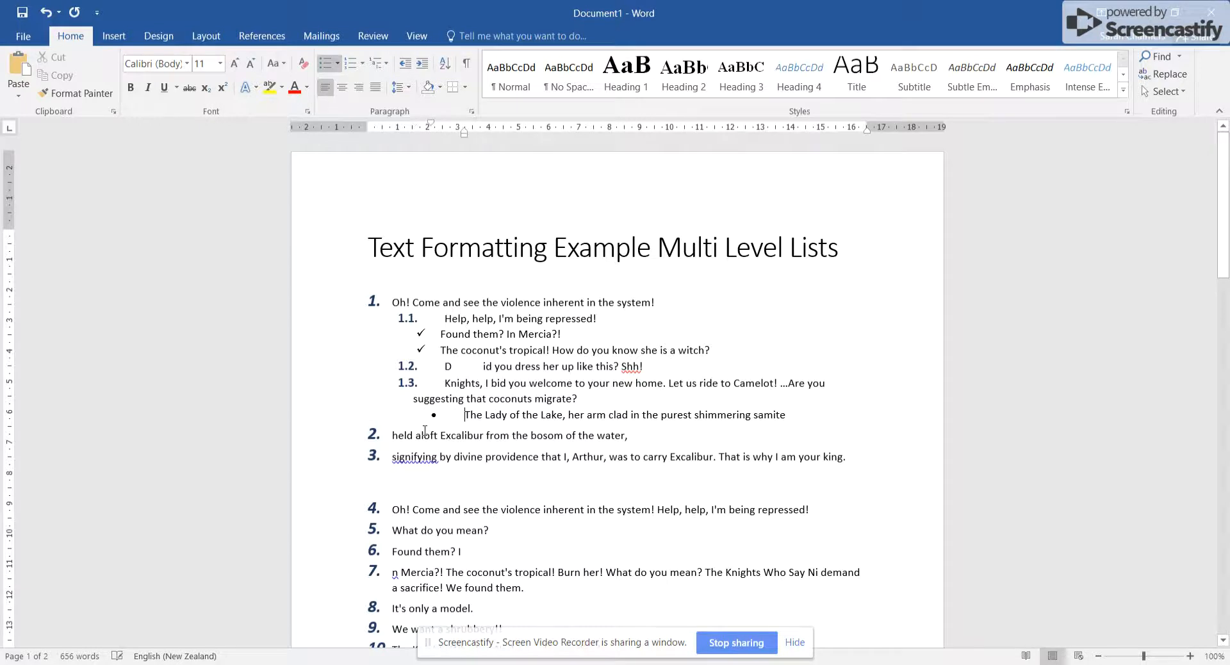
key(shift+Tab)
Demote "held aloft Excalibur from the bosom of the water," to the third list level
click(391, 438)
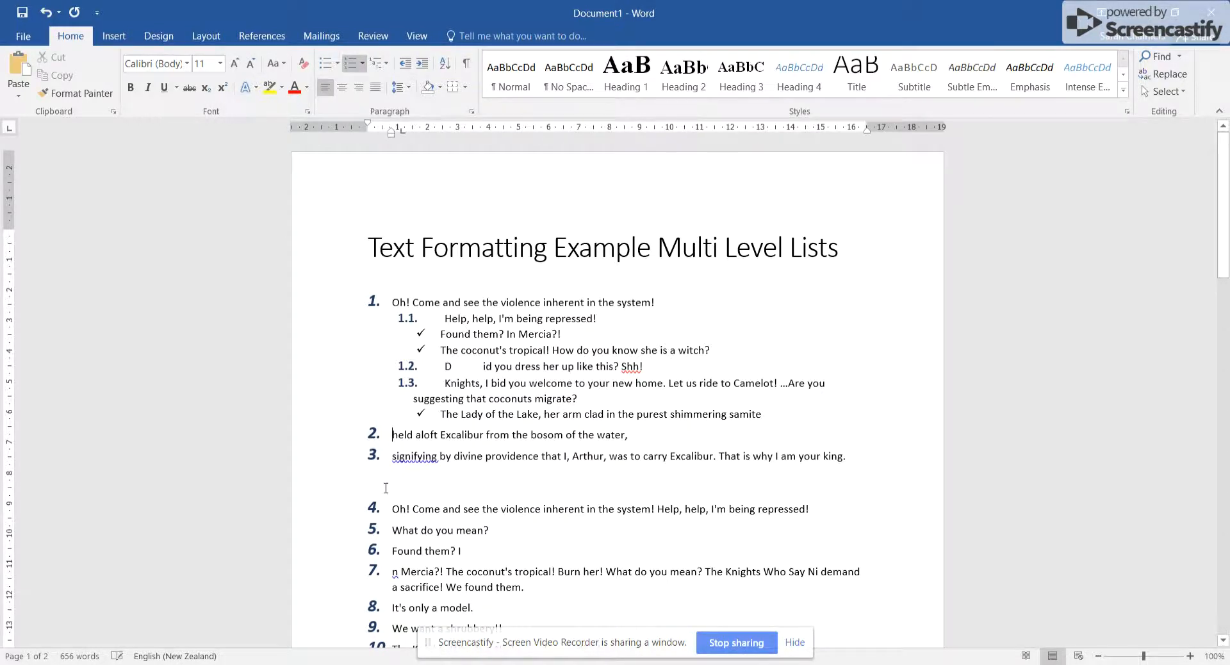
key(Tab)
key(Tab)
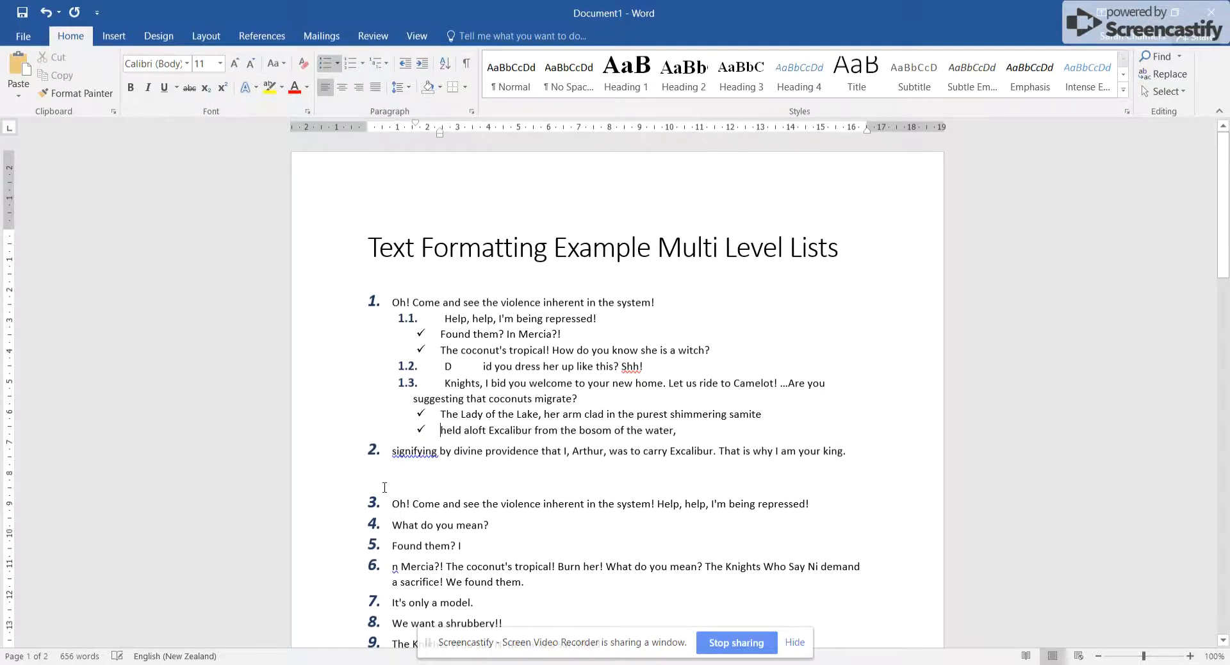
Move "signifying by divine providence that I, Arthur, was to carry Excalibur. That is why I am your king." to the third list level
click(392, 451)
key(Tab)
key(Tab)
key(Tab)
click(398, 471)
scroll(391, 475, down, 3)
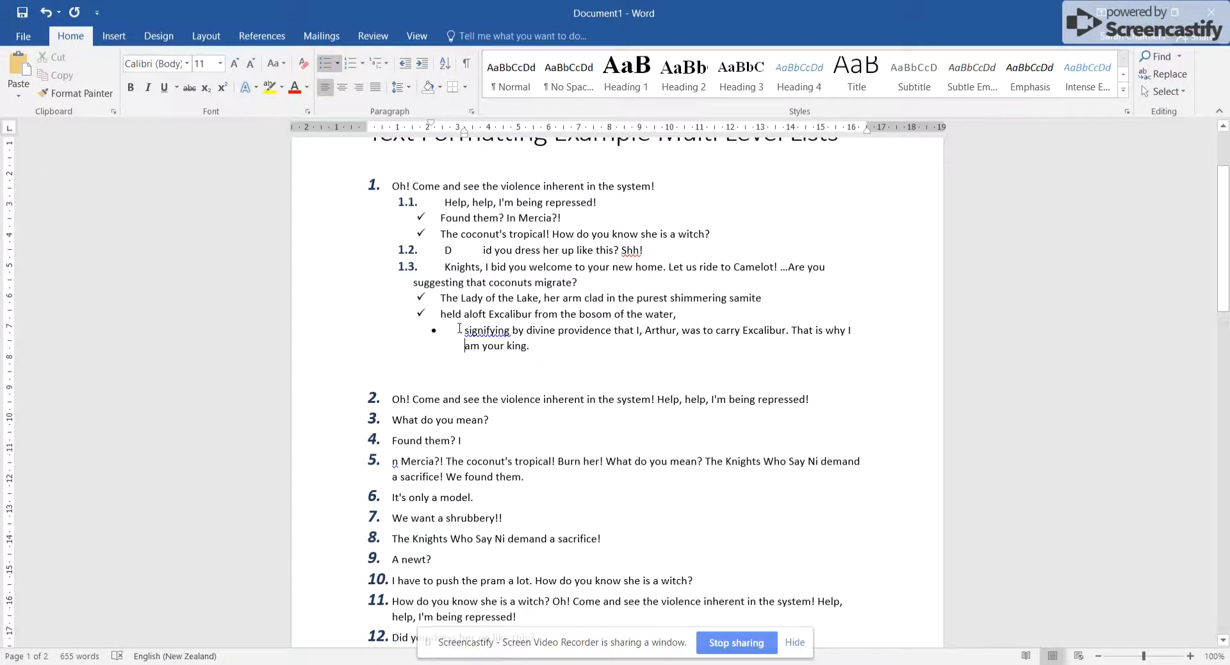
click(460, 333)
click(405, 63)
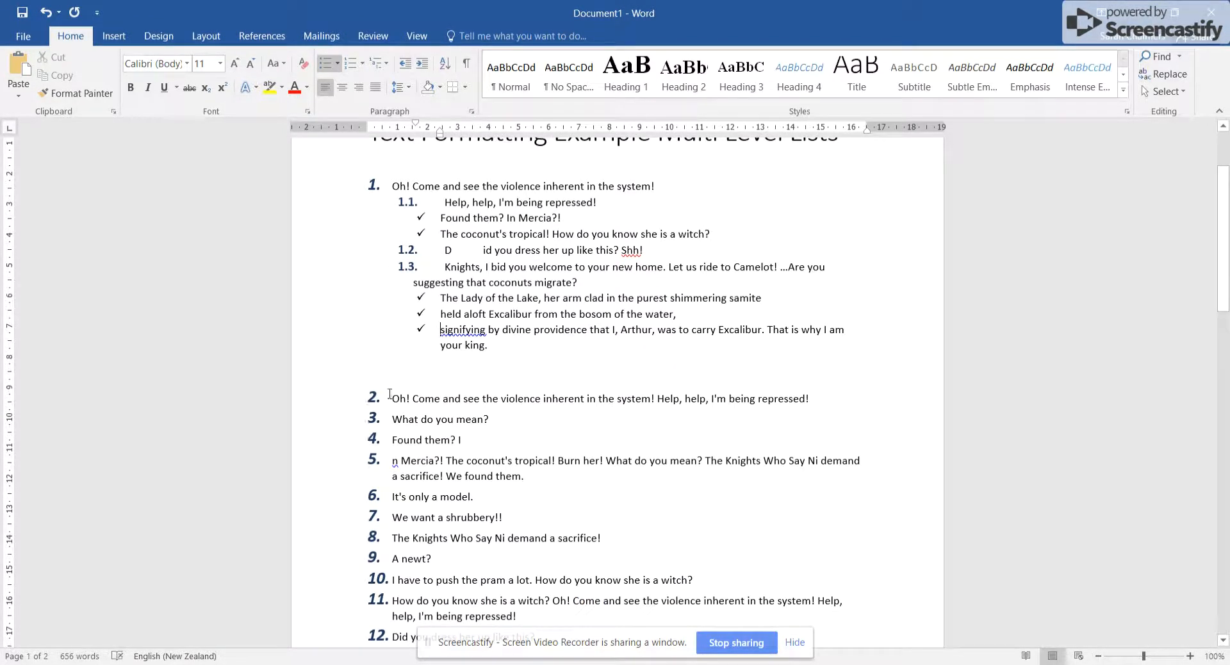
Demote "What do you mean?" and "Found them? I" to the second list level
click(390, 419)
key(Tab)
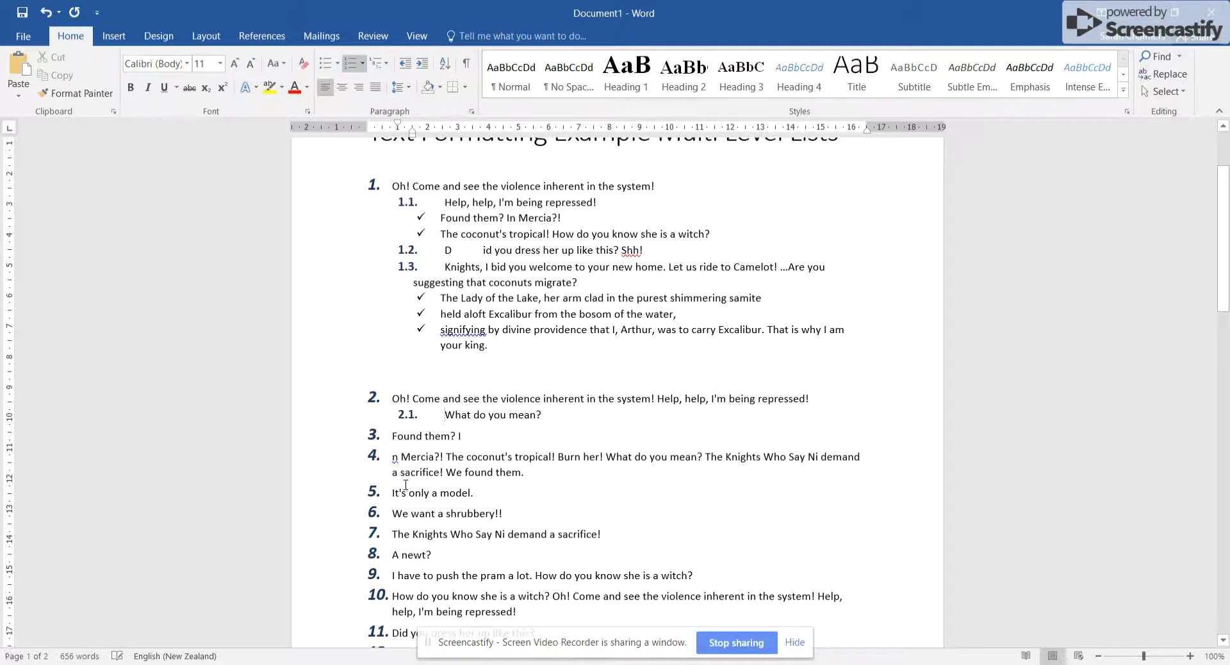
click(394, 441)
key(Tab)
Demote the item "n Mercia?! The coconut's tropical! Burn her!" to the third list level
click(393, 453)
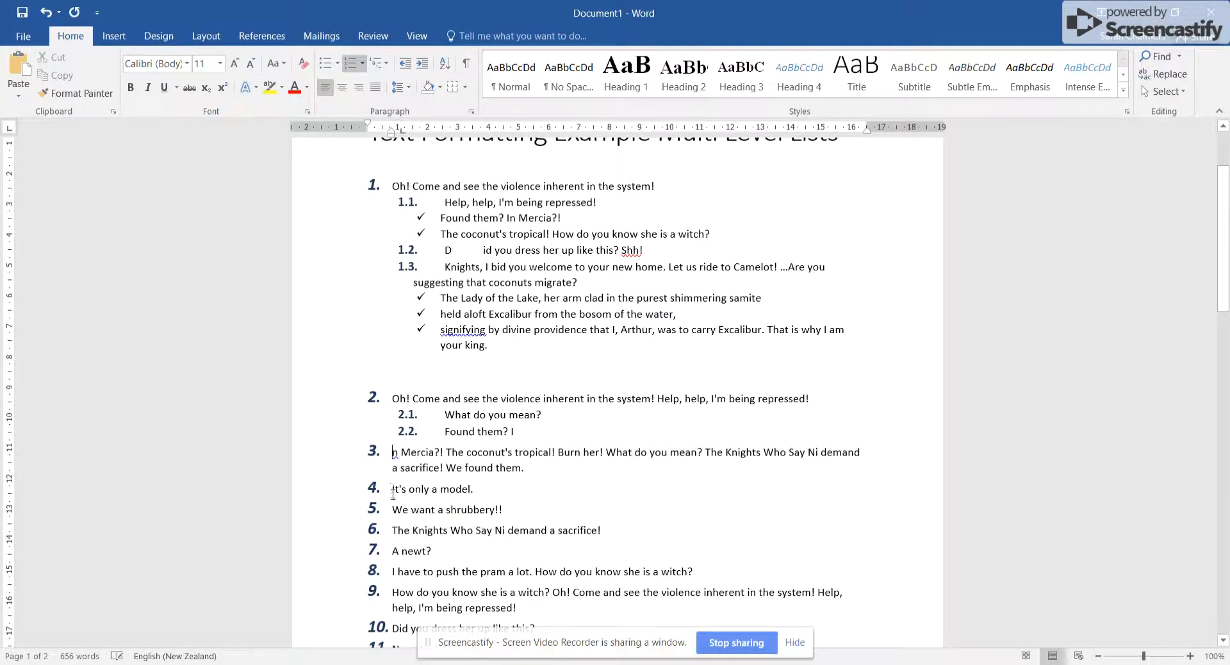
key(Tab)
key(Tab)
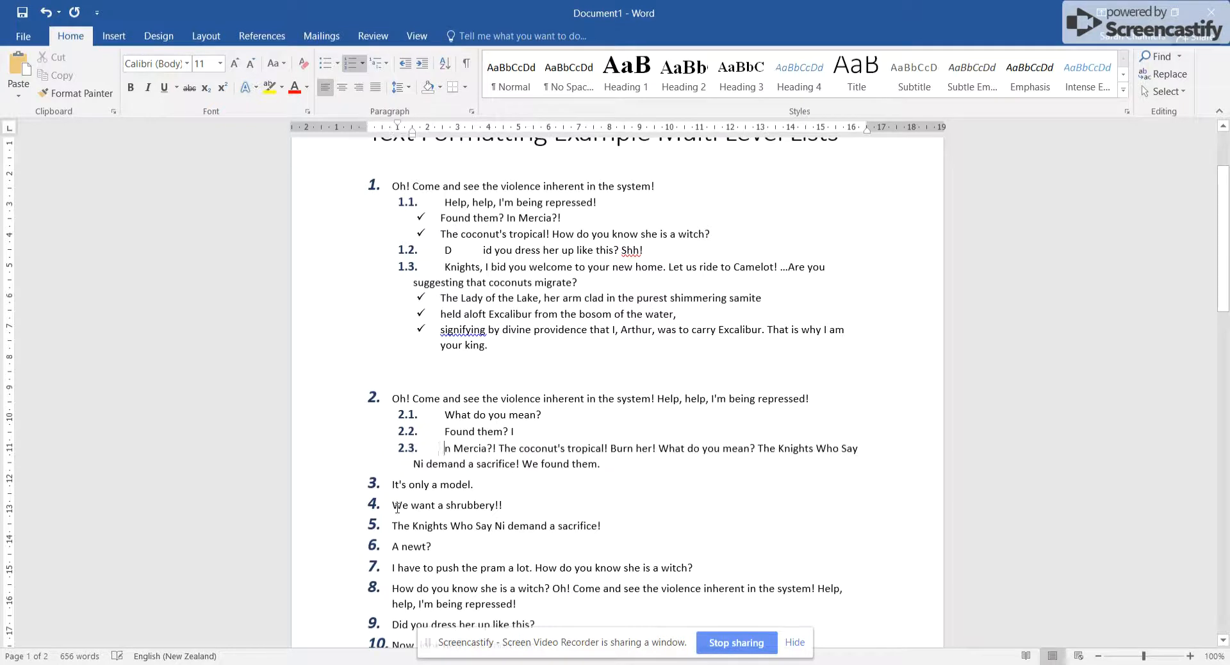
Demote the four items from "It's only a model." through "A newt?" to the third list level
scroll(391, 480, down, 2)
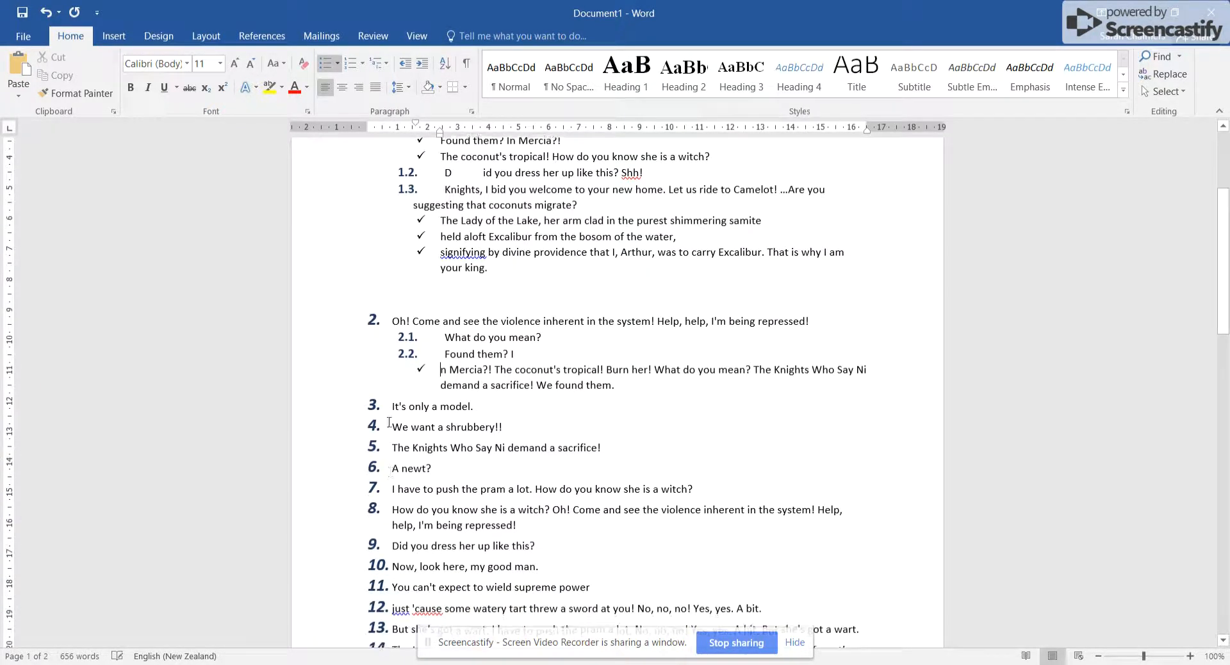
drag(386, 405, 434, 470)
key(Tab)
key(Tab)
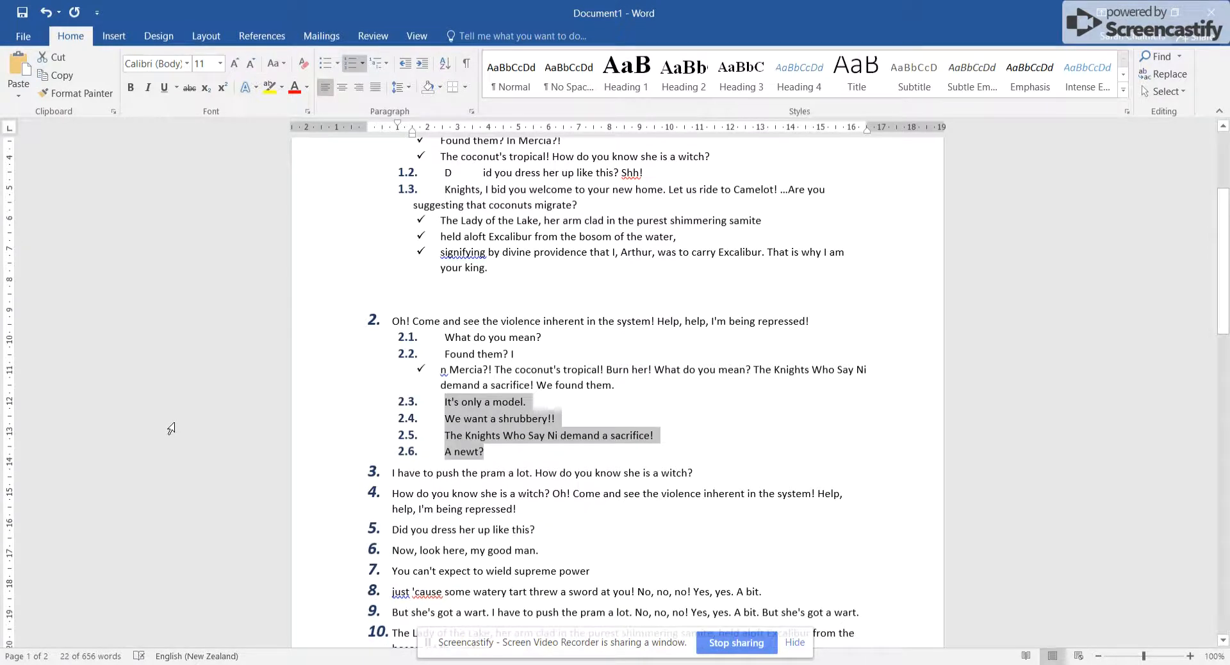
Demote "How do you know she is a witch? Oh! Come and see" and "Did you dress her up like this?" to the second list level
scroll(325, 471, down, 1)
click(389, 429)
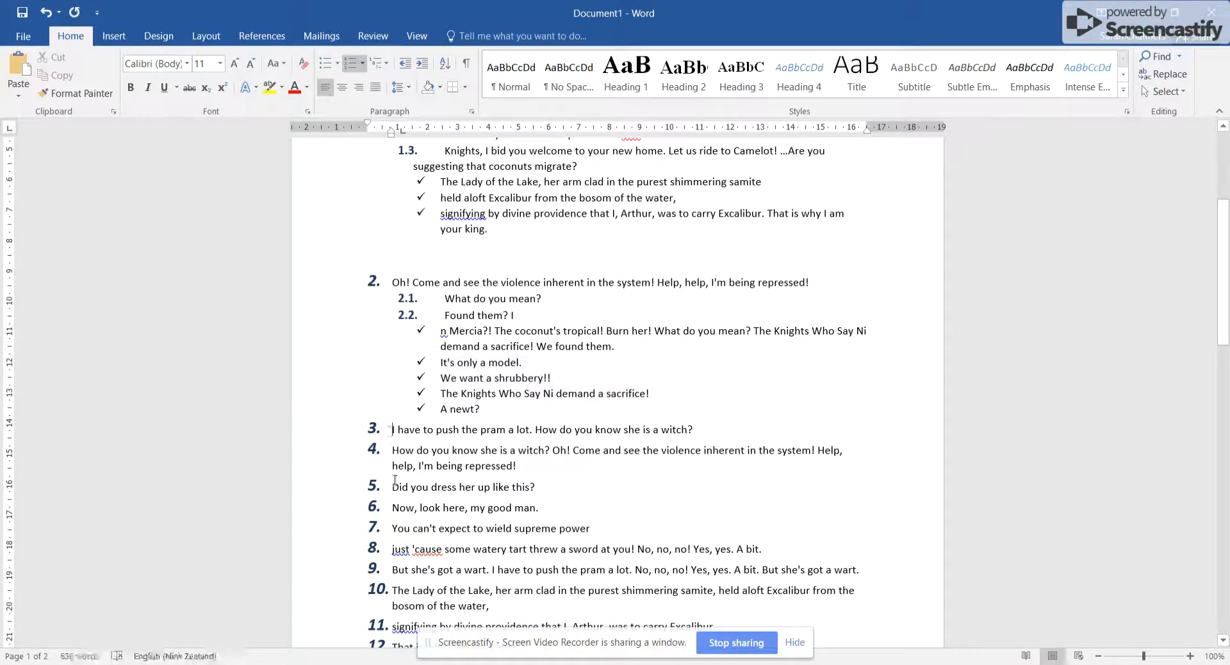
key(Tab)
click(392, 496)
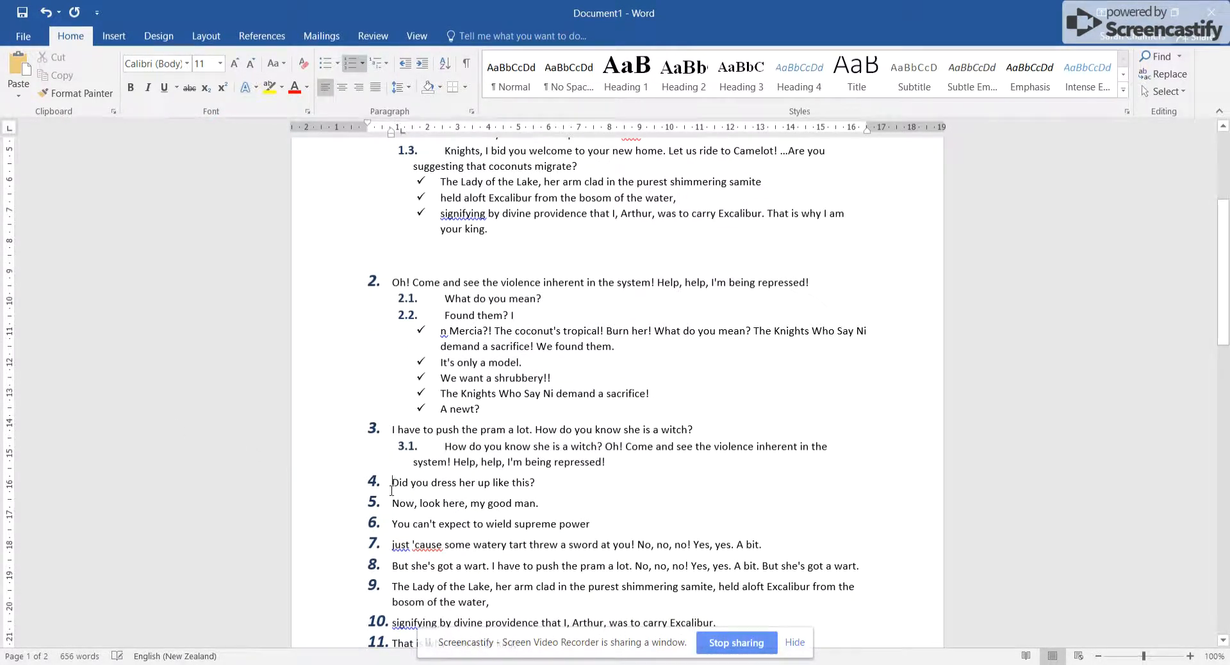
key(Tab)
Demote "Now, look here, my good man." and "You can't expect to wield supreme power" to the third list level
click(392, 500)
key(Tab)
key(Tab)
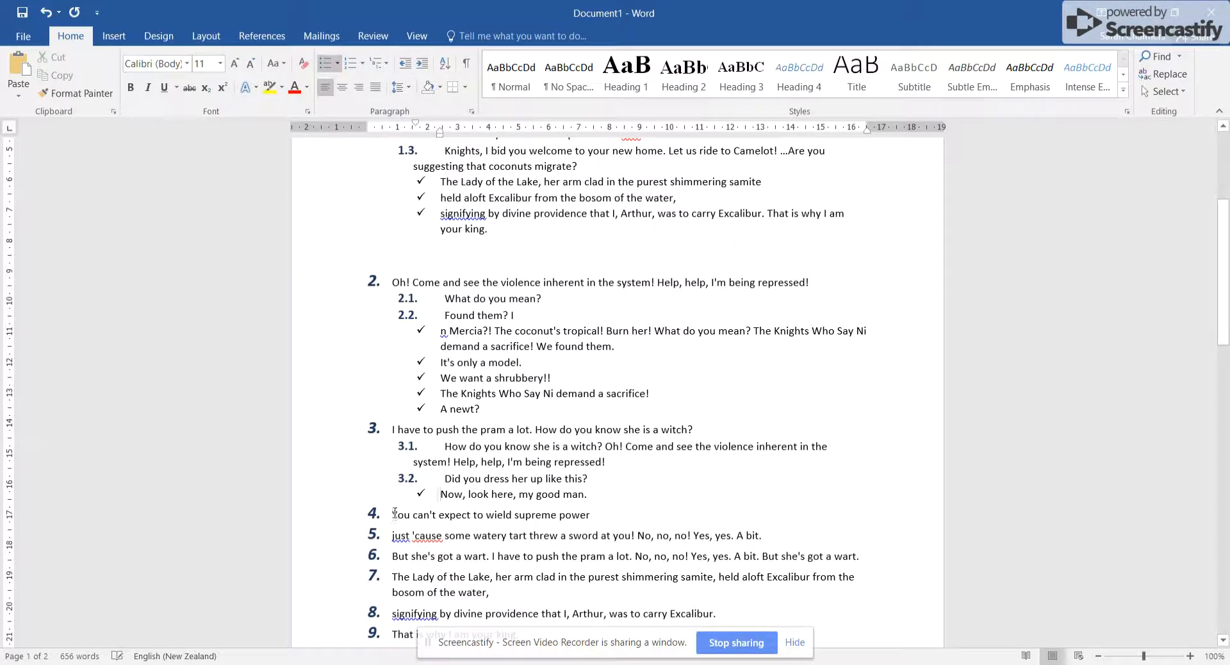
click(395, 512)
key(Tab)
key(Tab)
Demote "just 'cause some watery tart" to the second list level, and "But she's got a wart" and "The Lady of the Lake" to the third
click(392, 526)
key(Tab)
scroll(392, 552, down, 1)
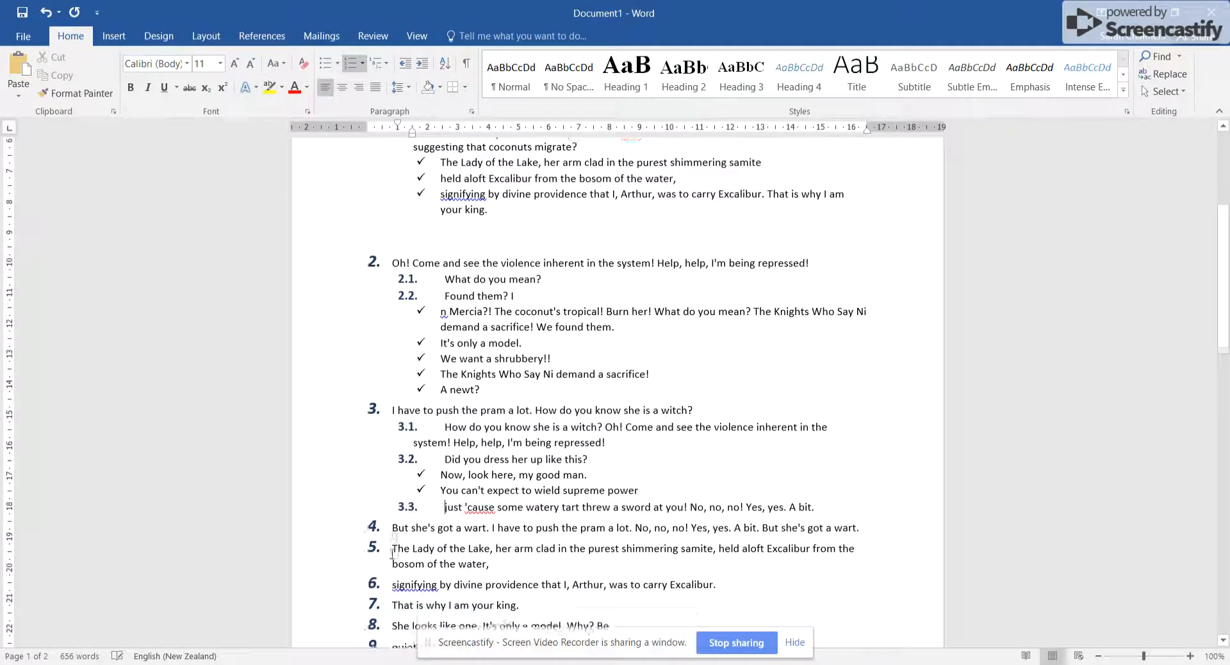
scroll(392, 552, down, 1)
drag(392, 508, 395, 543)
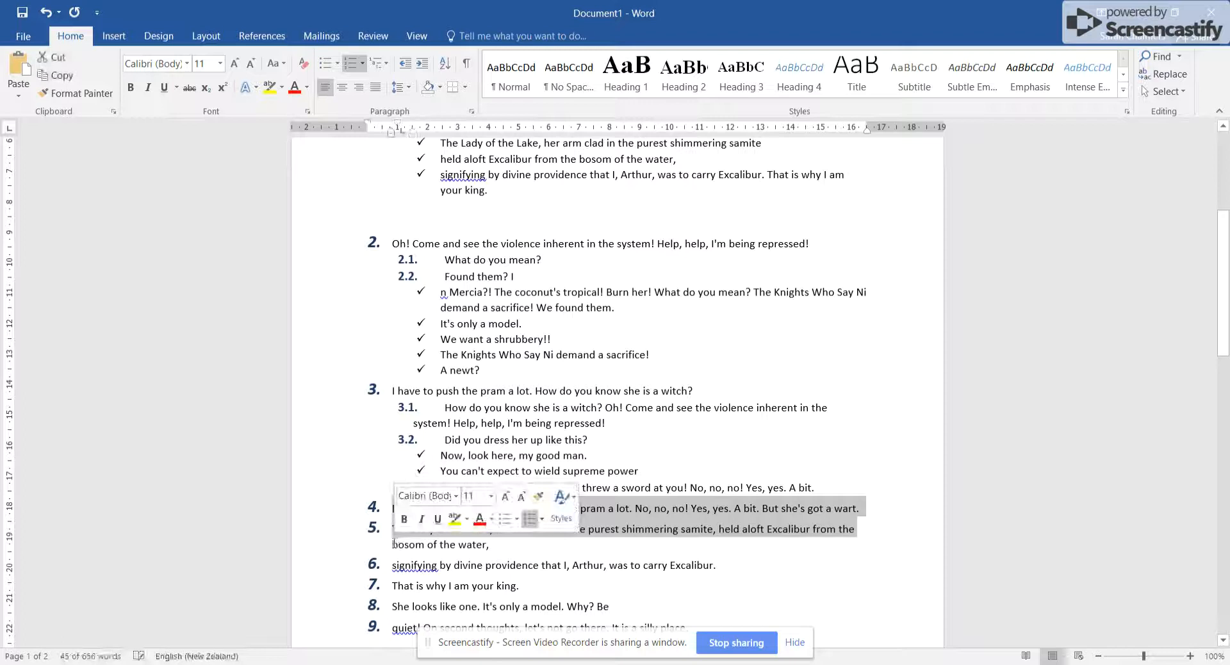
key(Tab)
key(Tab)
Demote the three items from "signifying by divine providence" through "She looks like one" to the second list level
scroll(359, 544, down, 4)
drag(387, 495, 407, 537)
key(Tab)
Push the list from "quiet! On second thoughts" onward to the second page, leaving an unnumbered blank line after "She looks like one"
scroll(375, 538, down, 3)
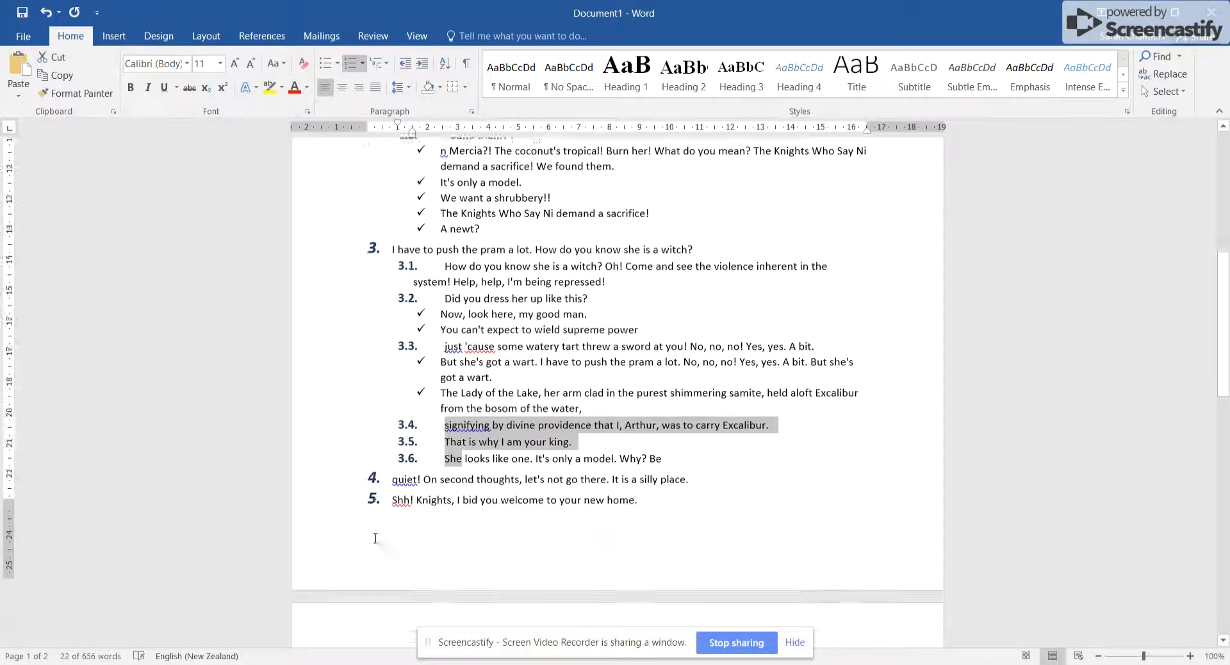
click(392, 516)
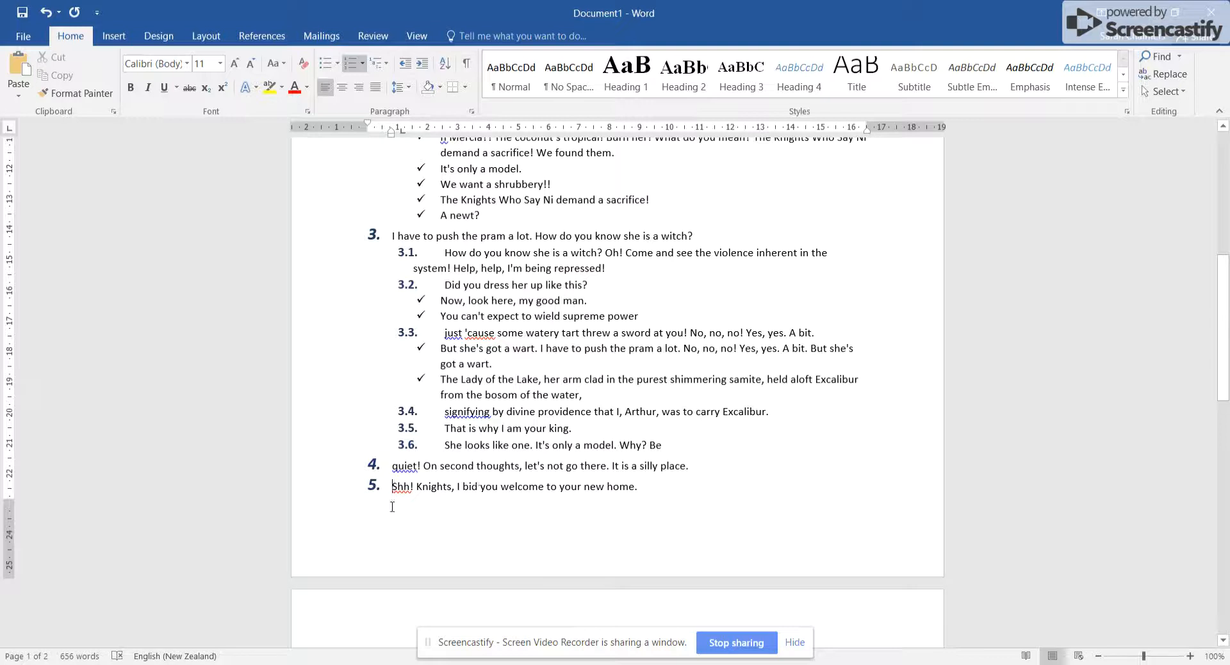
click(667, 443)
key(Return)
key(shift+Tab)
key(Return)
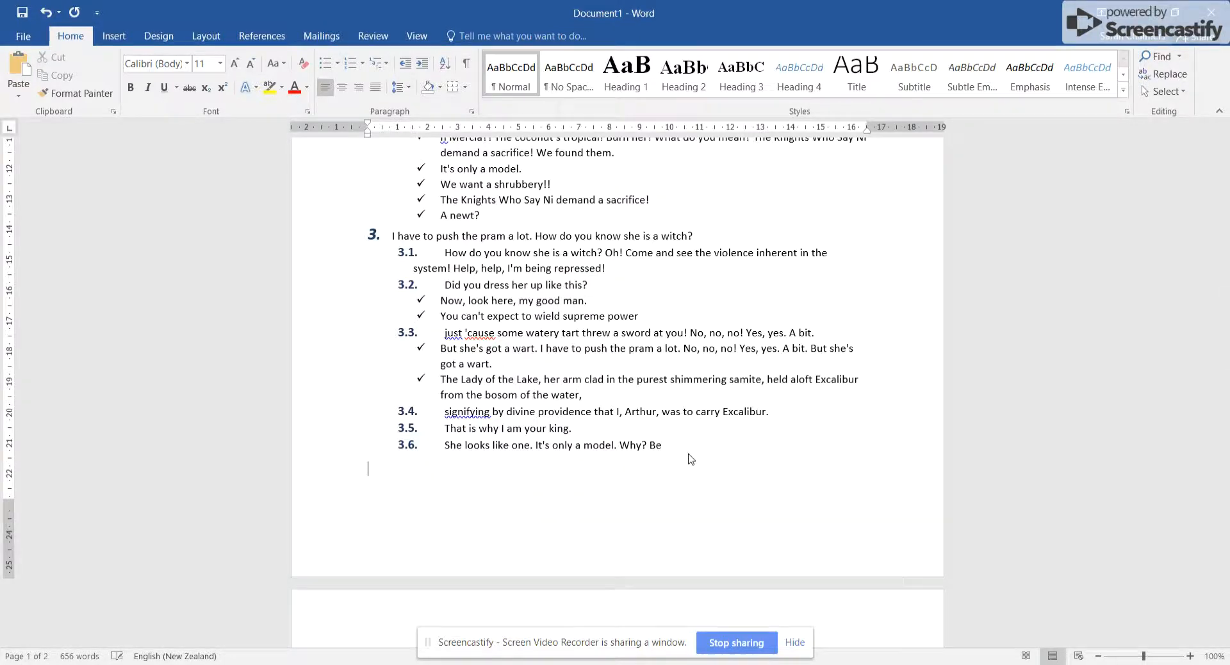
Demote "Shh! Knights, I bid you welcome", "Let us ride to Camelot!" and "Why do you think that she is a witch?" to the second list level
scroll(691, 459, down, 7)
click(425, 239)
click(392, 235)
key(Tab)
click(393, 248)
key(Tab)
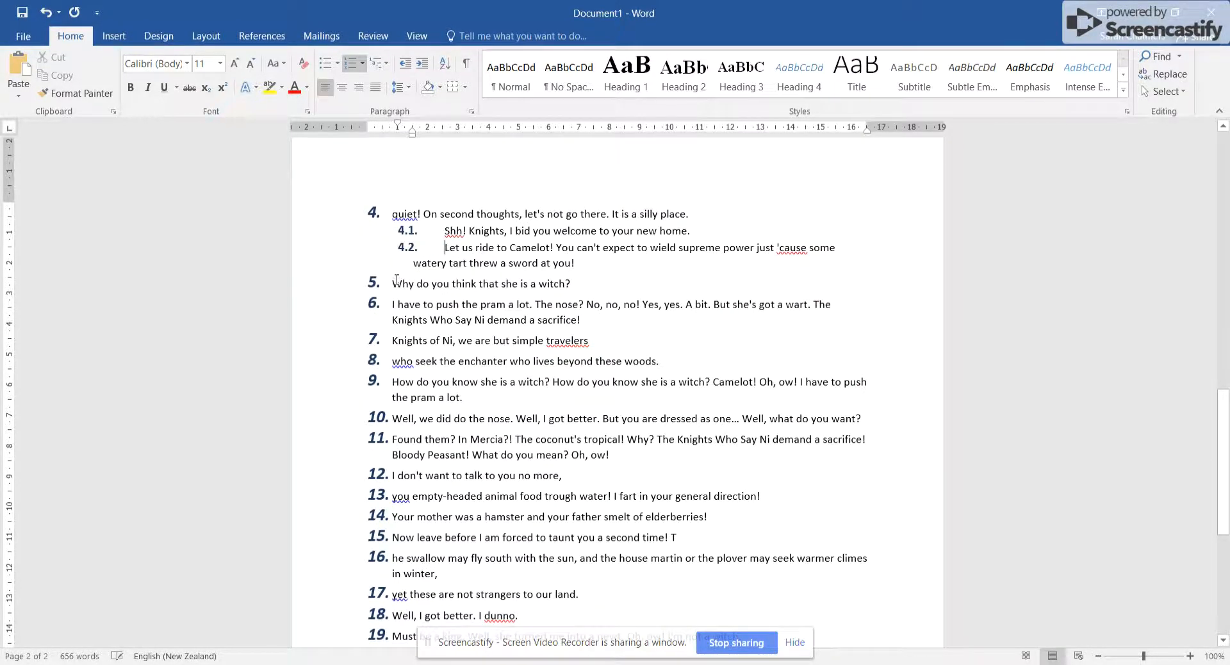
click(392, 282)
key(Tab)
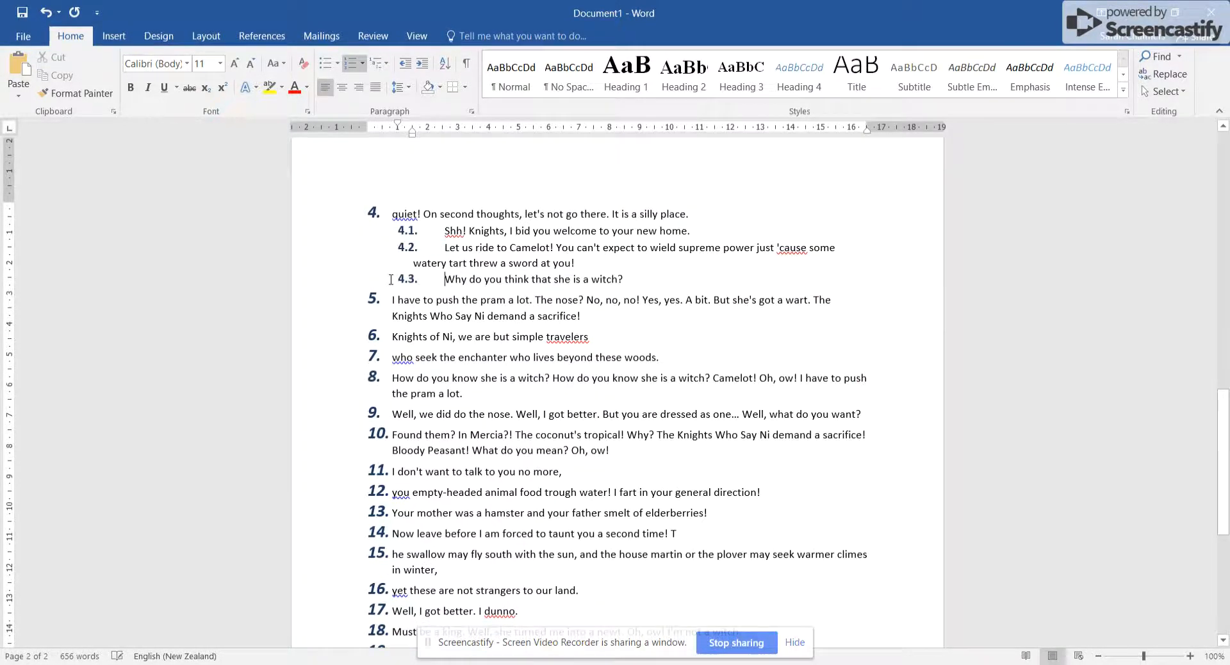
Remove the number from "Let us ride to Camelot!" and indent the paragraph to align with the text of the item above
click(442, 247)
key(BackSpace)
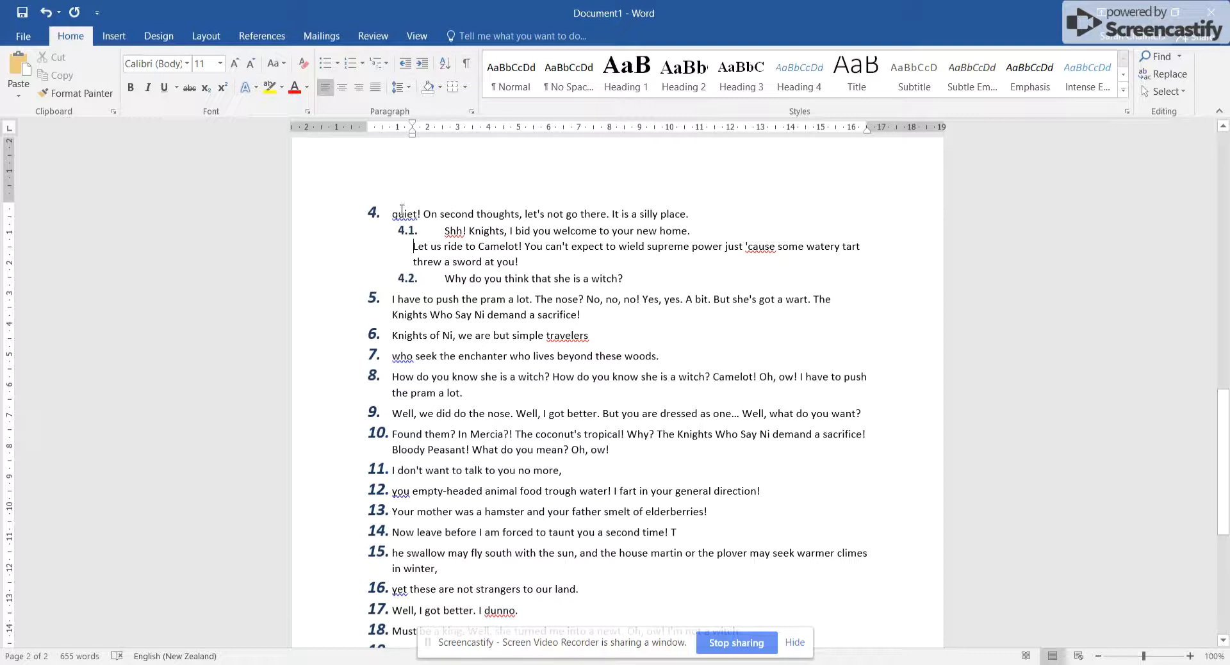
key(Tab)
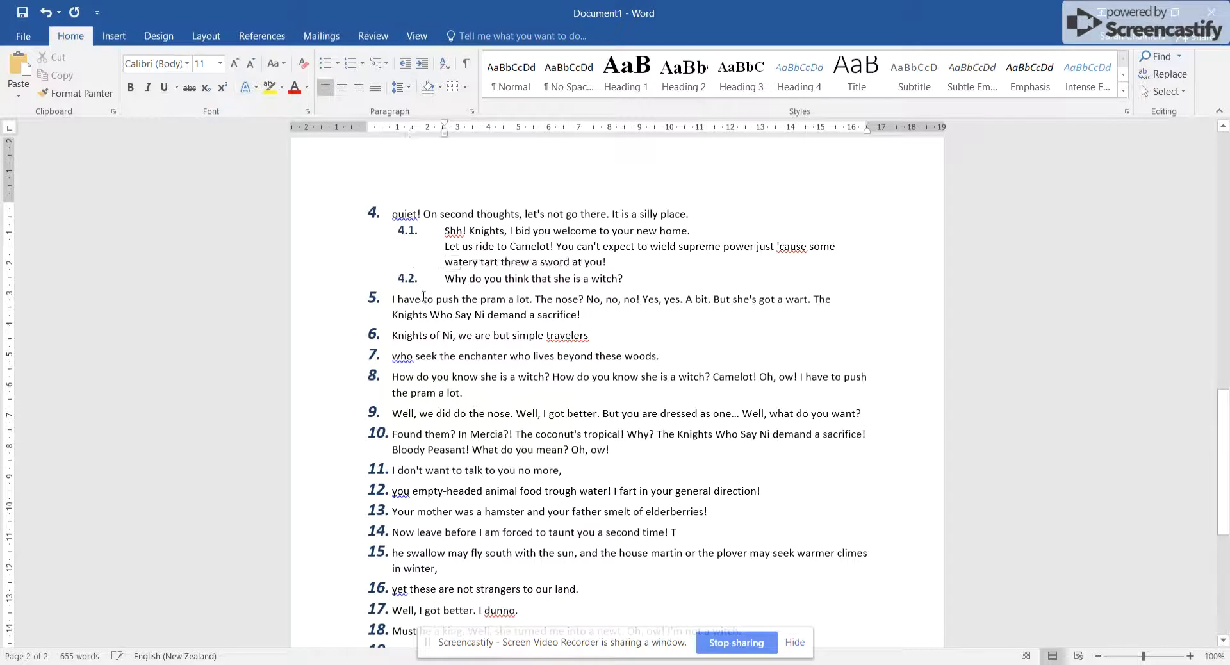
Demote the item "I have to push the pram a lot. The nose?" to the second list level
scroll(389, 228, down, 2)
click(390, 221)
key(Tab)
Demote "Knights of Ni, we are but simple travelers" and "who seek the enchanter who lives beyond these woods." to the third list level
click(392, 255)
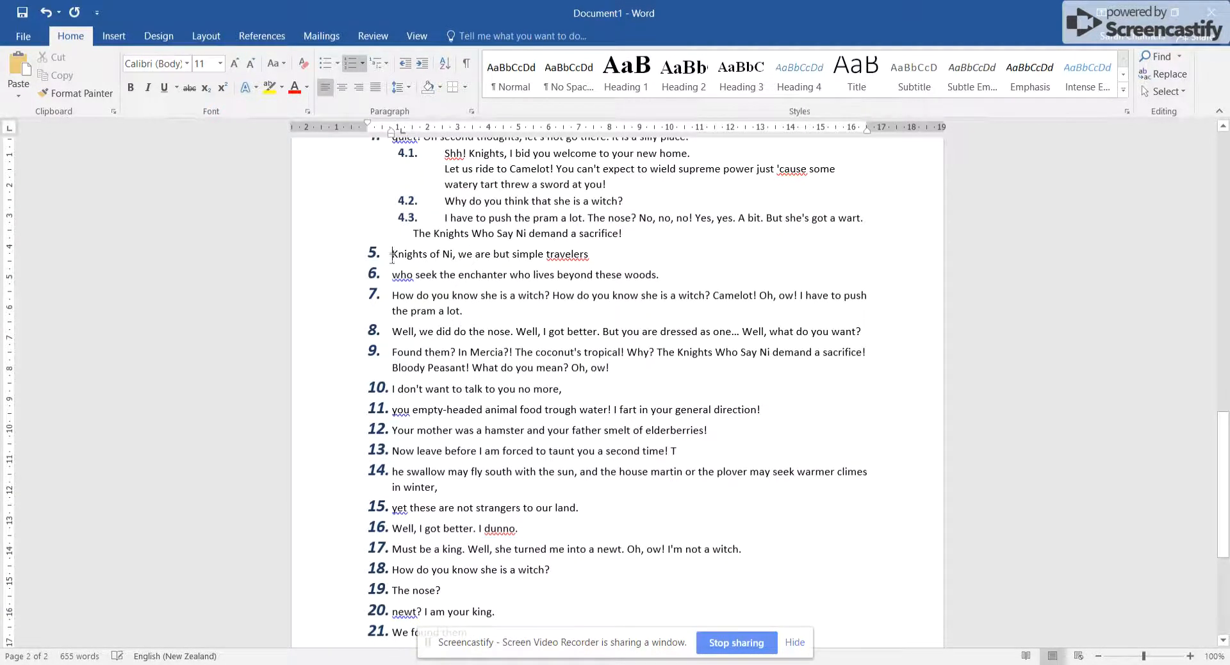
key(Tab)
key(Tab)
click(392, 275)
key(Tab)
key(Tab)
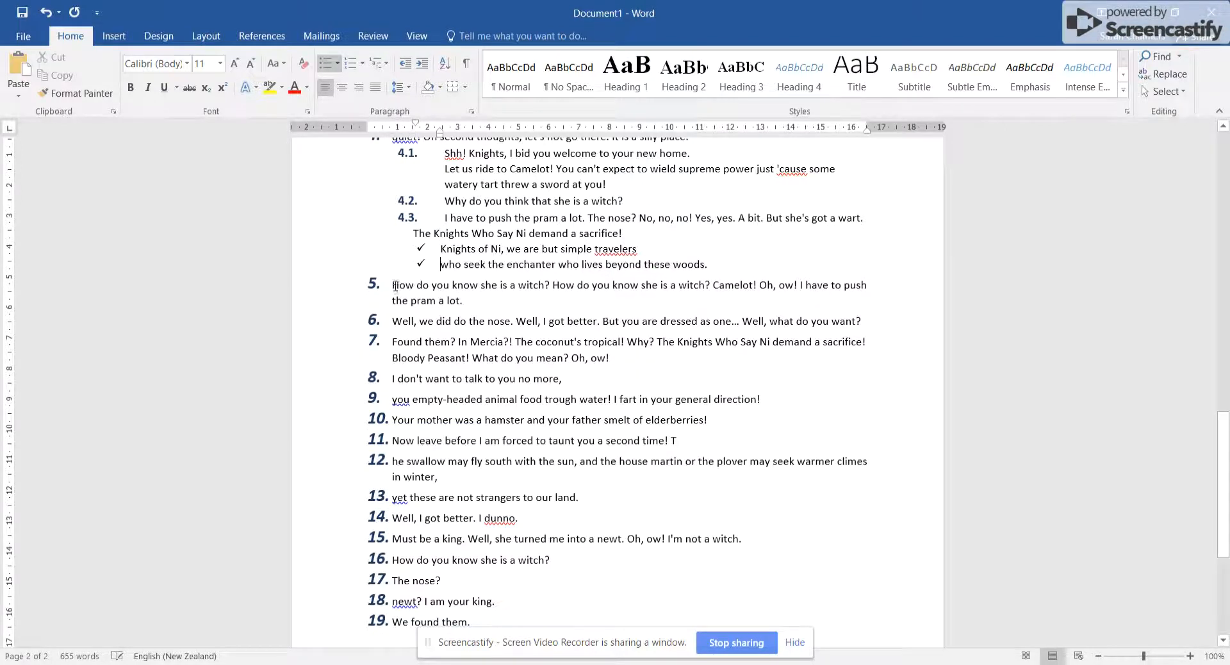
Demote "How do you know she is a witch?" to the third list level and remove the tick bullet from "who seek the enchanter"
click(395, 285)
key(Tab)
key(Tab)
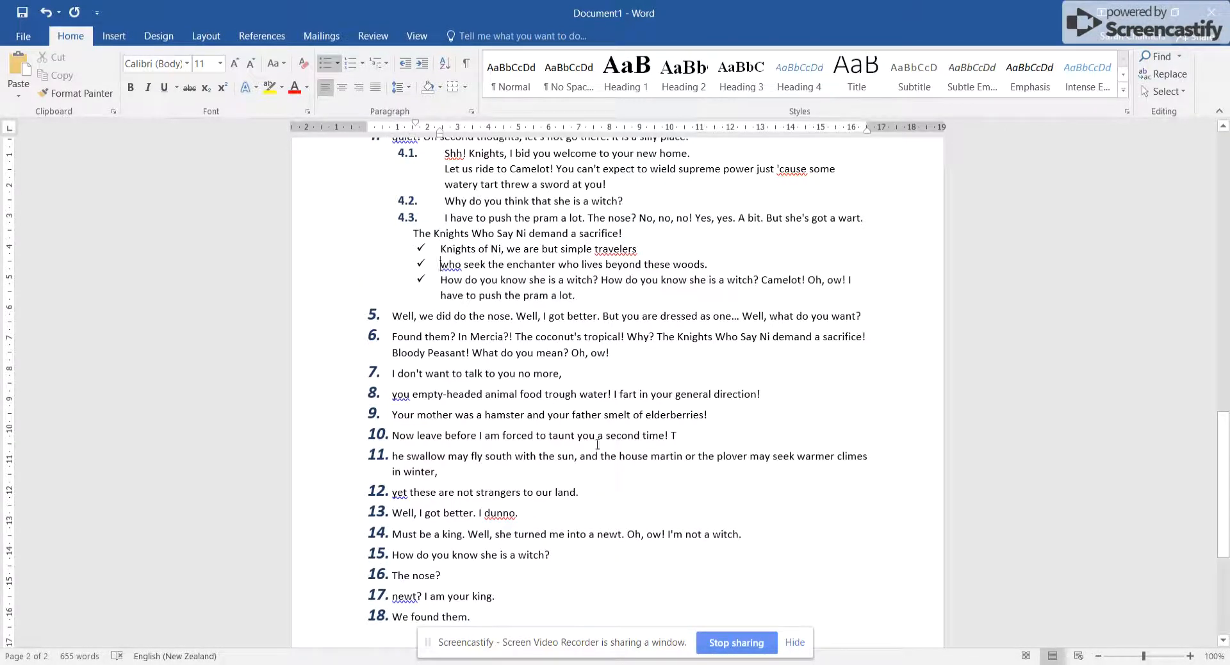
key(BackSpace)
Demote "Well, we did do the nose" to the second list level and the items from "Found them? In Mercia?!" through "he swallow may fly south" to the third
scroll(561, 389, down, 2)
click(393, 240)
key(Tab)
drag(391, 271, 409, 396)
key(Tab)
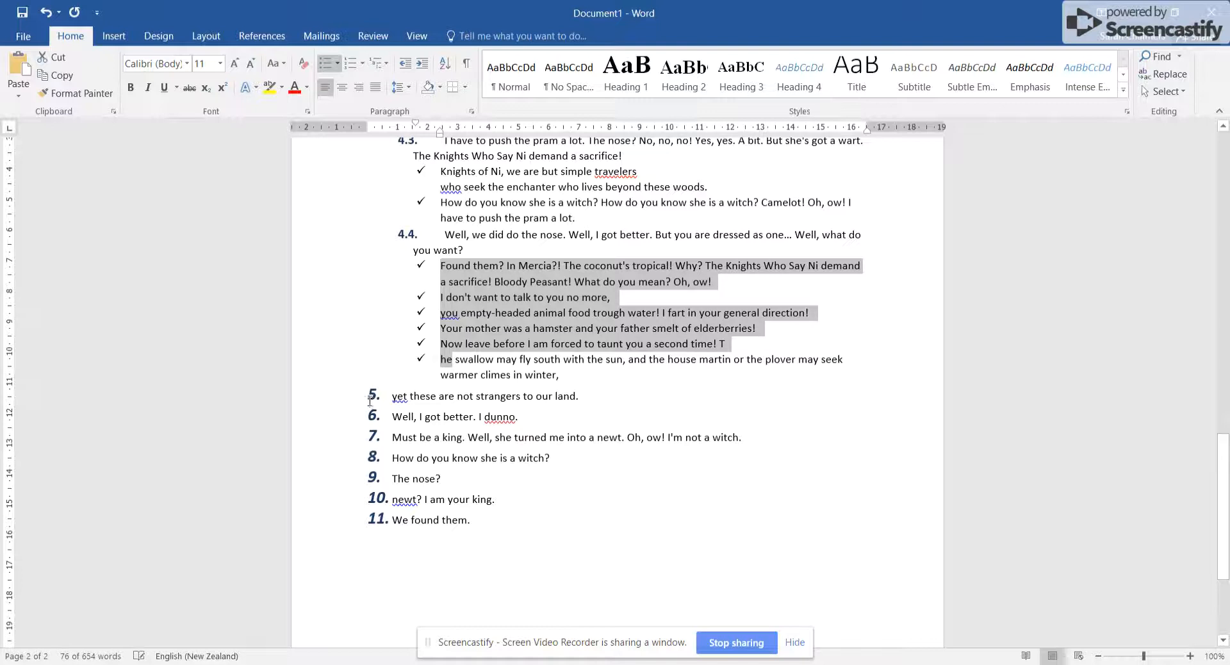
Demote "yet these are not strangers to our land." to the second list level, and "Well, I got better" and "Must be a king" to the fourth
click(391, 397)
key(Tab)
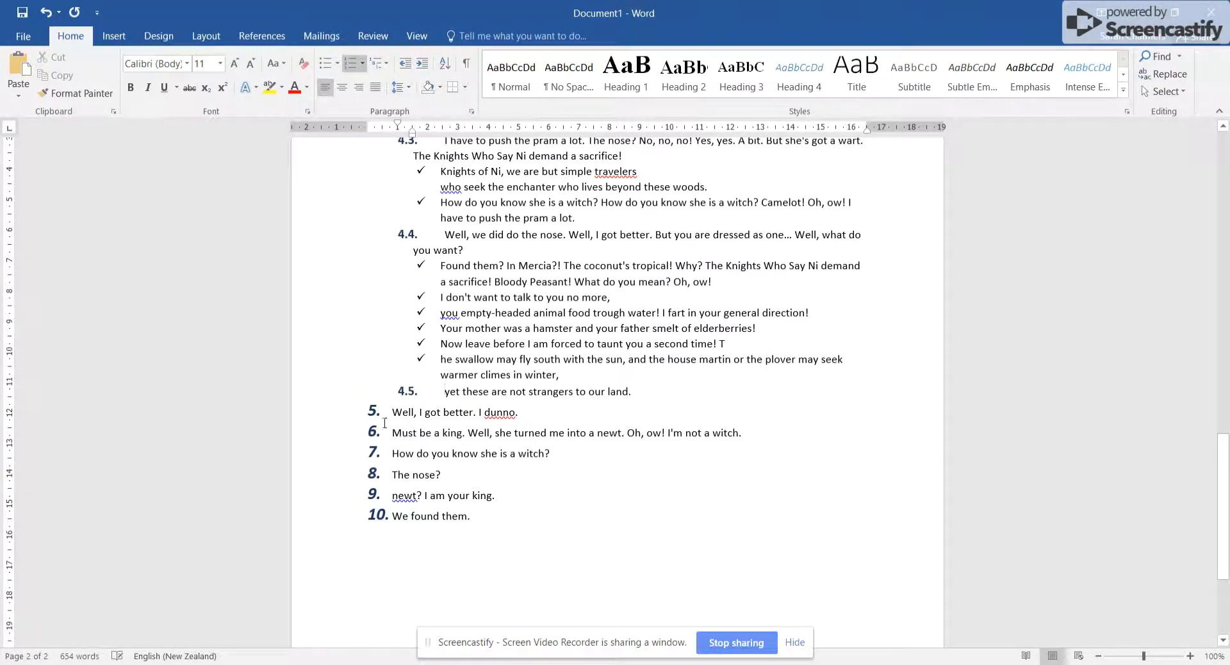
click(393, 413)
key(Tab)
key(Tab)
click(394, 433)
key(Tab)
key(Tab)
Demote "The nose?" to the second list level and "newt? I am your king." to the third level
click(388, 447)
click(393, 465)
key(Tab)
click(393, 478)
key(Tab)
key(Tab)
Demote the last item, "We found them.", to the third list level
click(392, 499)
key(Tab)
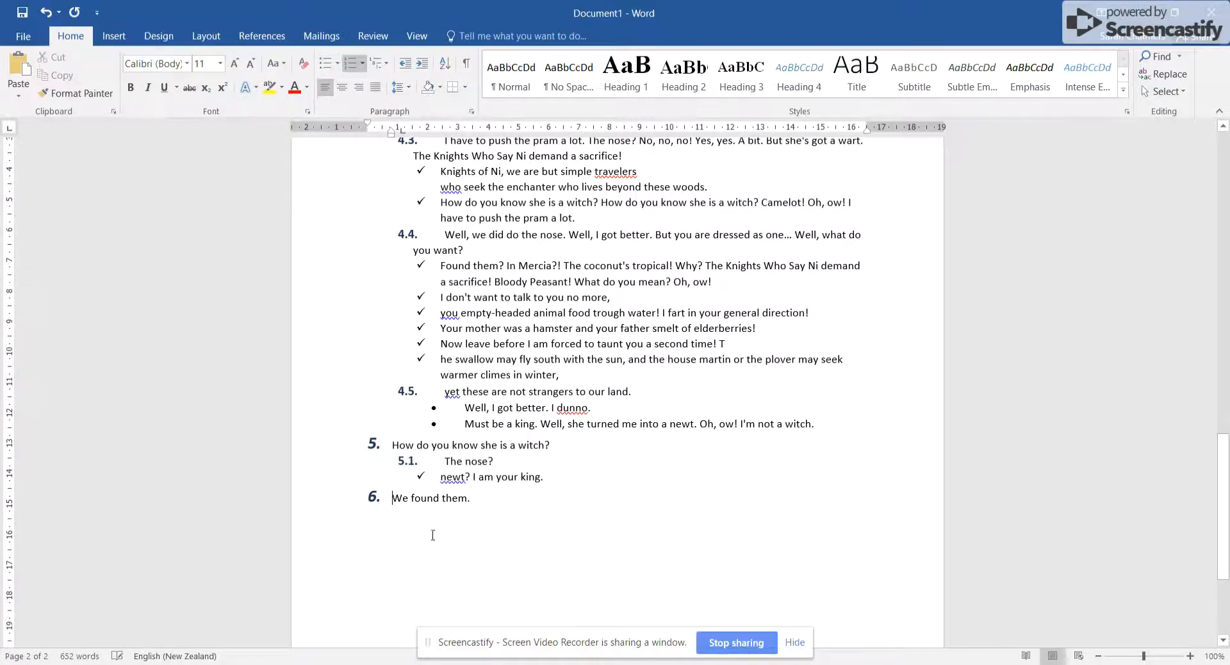
key(Tab)
Review the numbering and bullet levels of the multilevel list across both pages of the document
scroll(430, 536, up, 15)
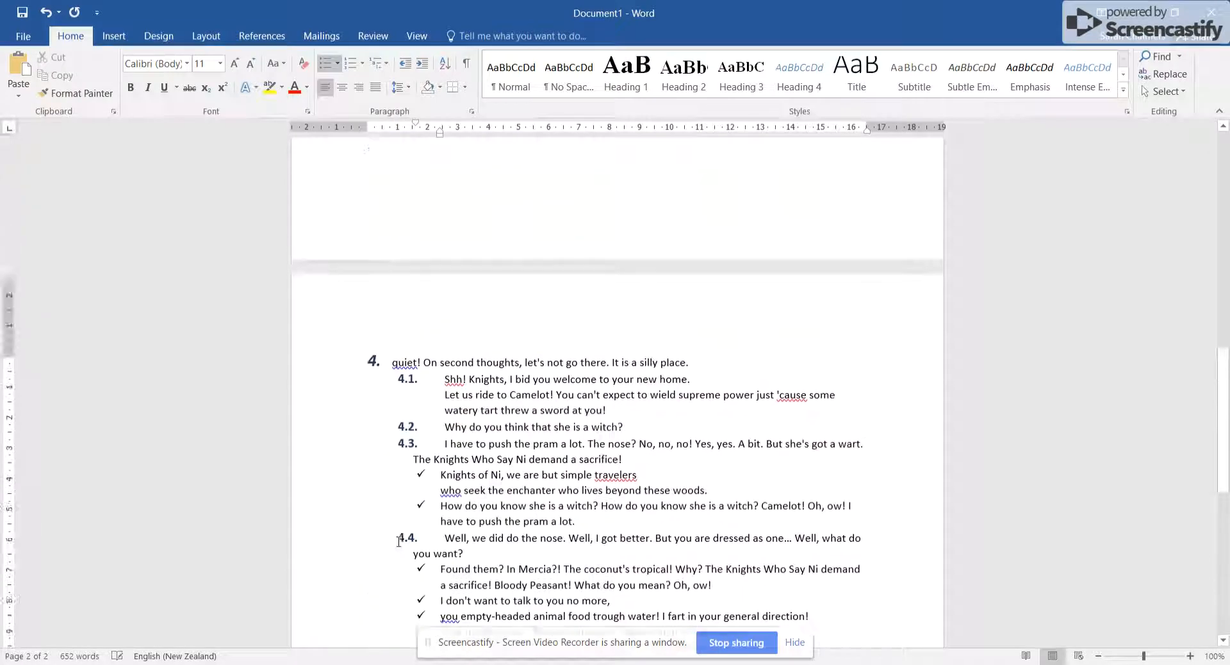
scroll(399, 531, up, 7)
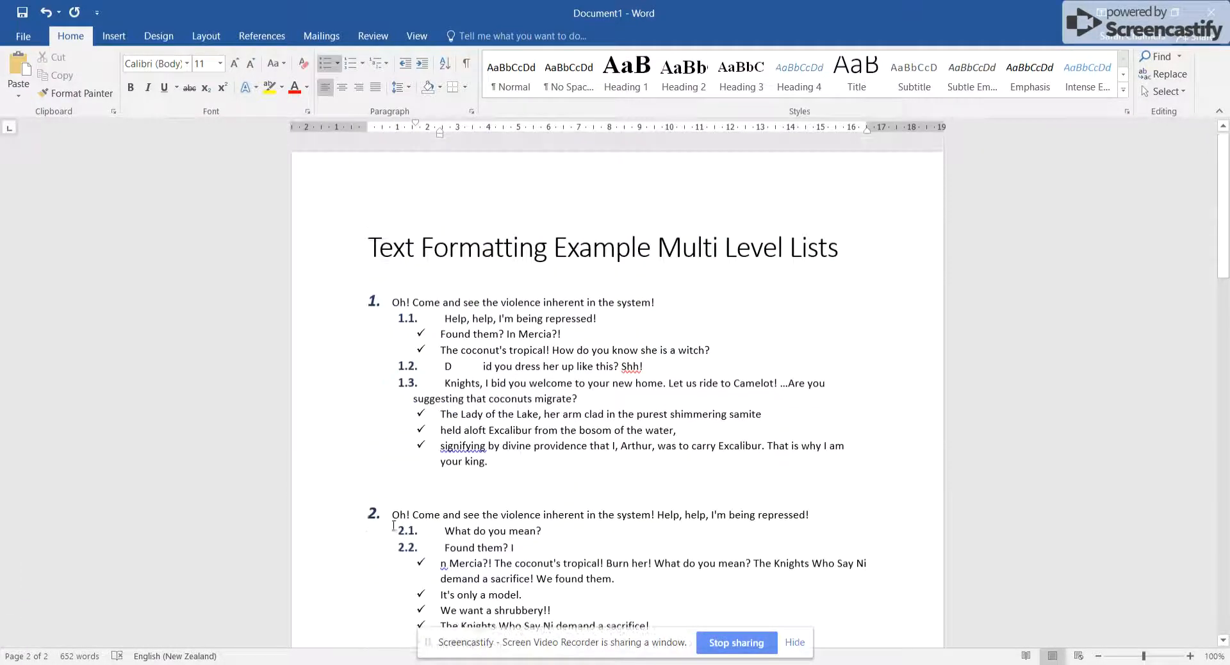
scroll(493, 445, down, 7)
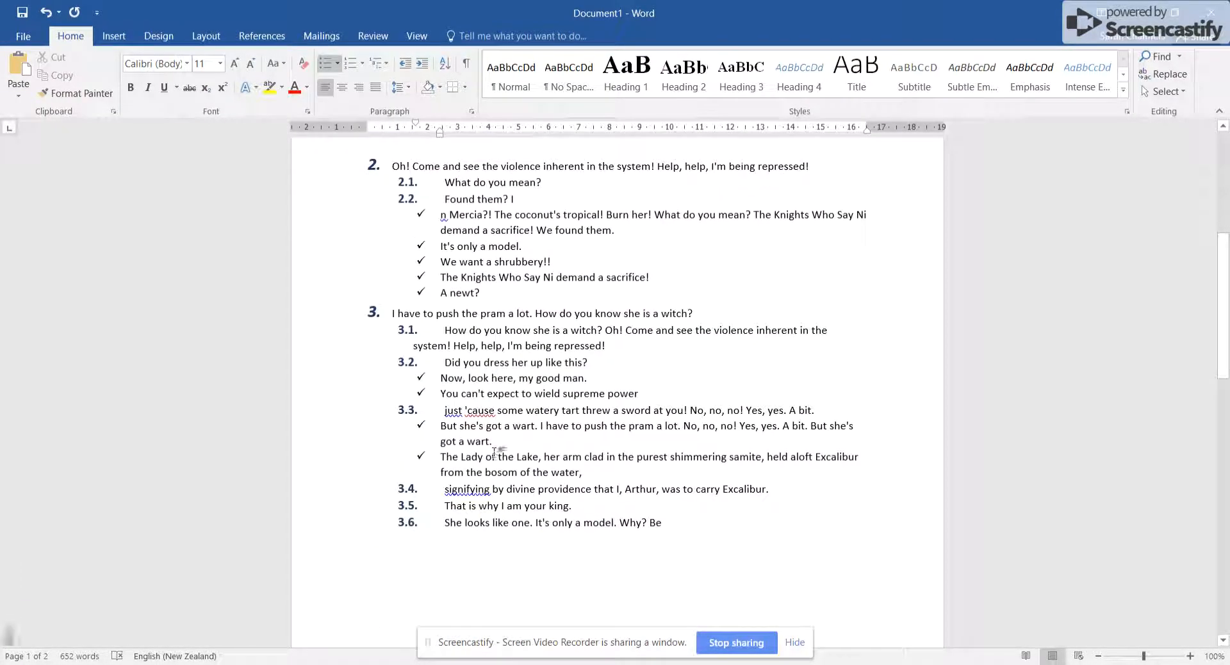
scroll(491, 458, down, 6)
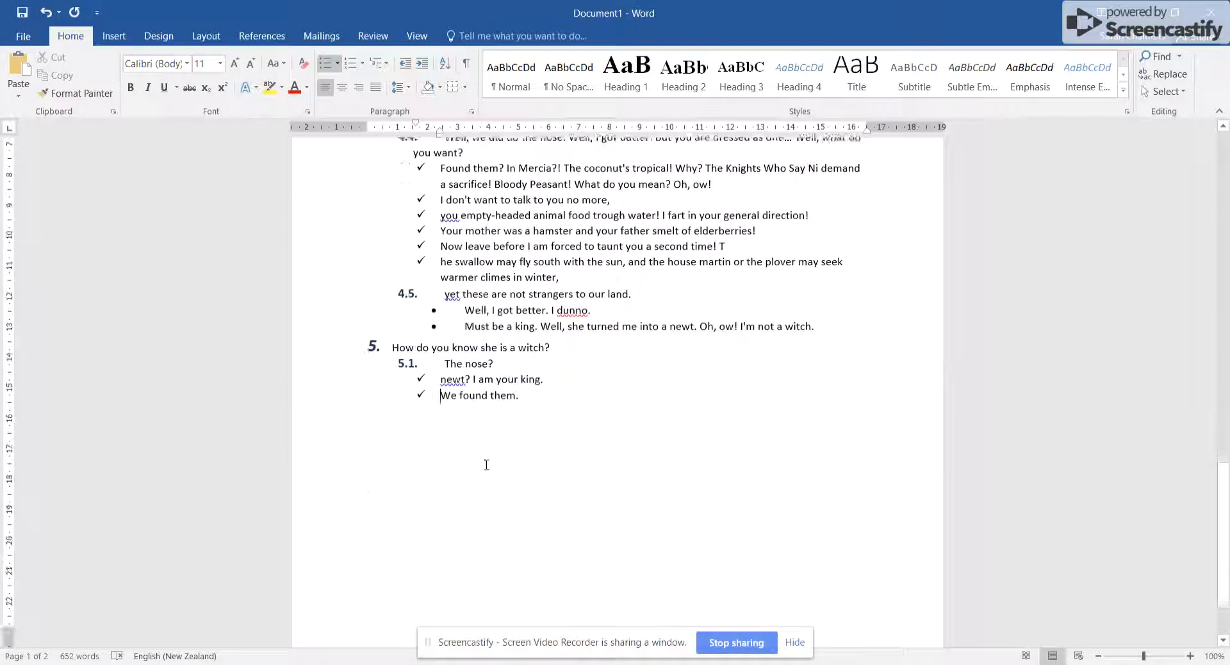
scroll(479, 467, up, 8)
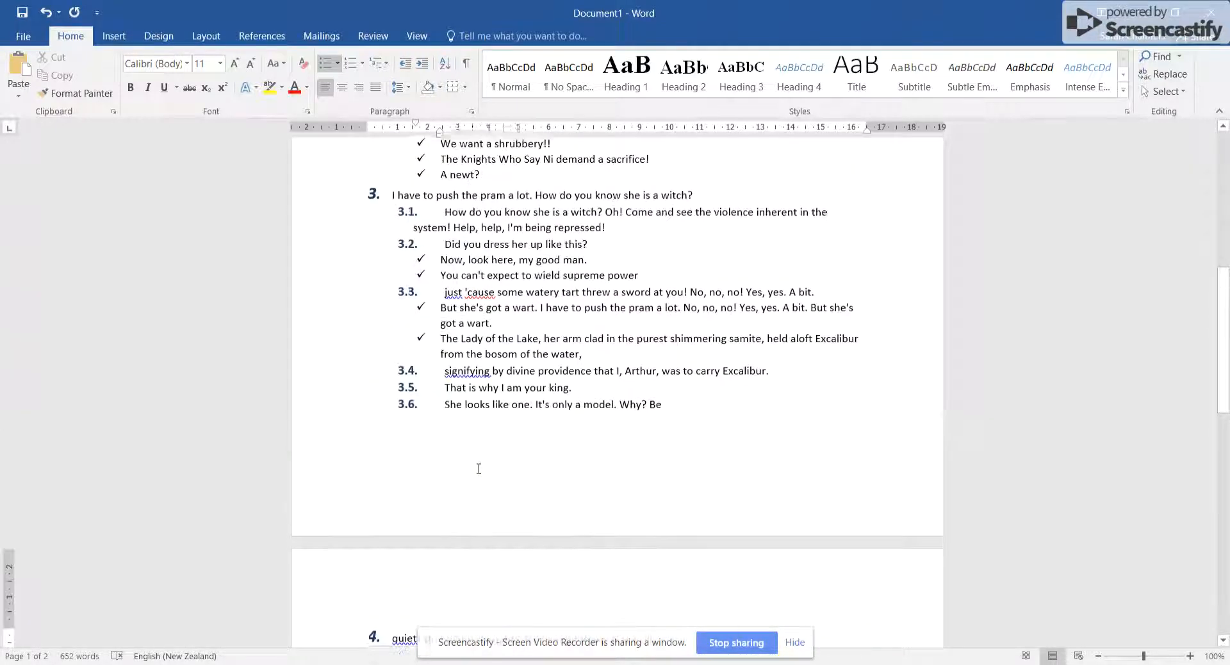
scroll(479, 468, up, 5)
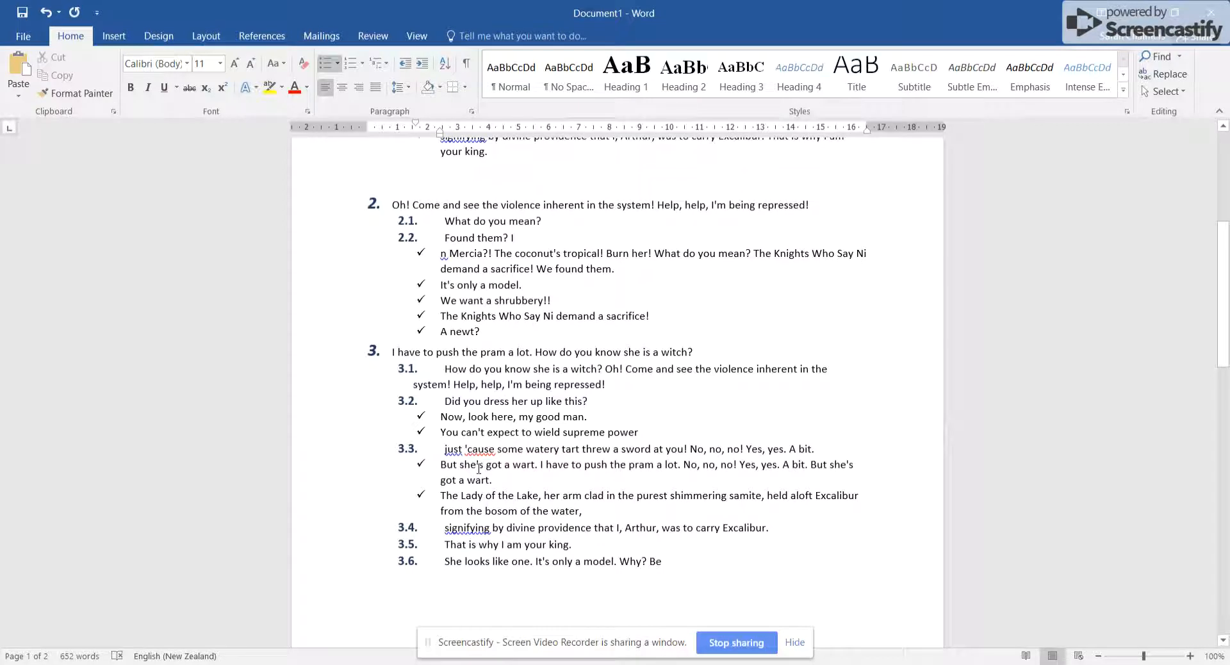
scroll(478, 468, up, 2)
scroll(477, 478, down, 1)
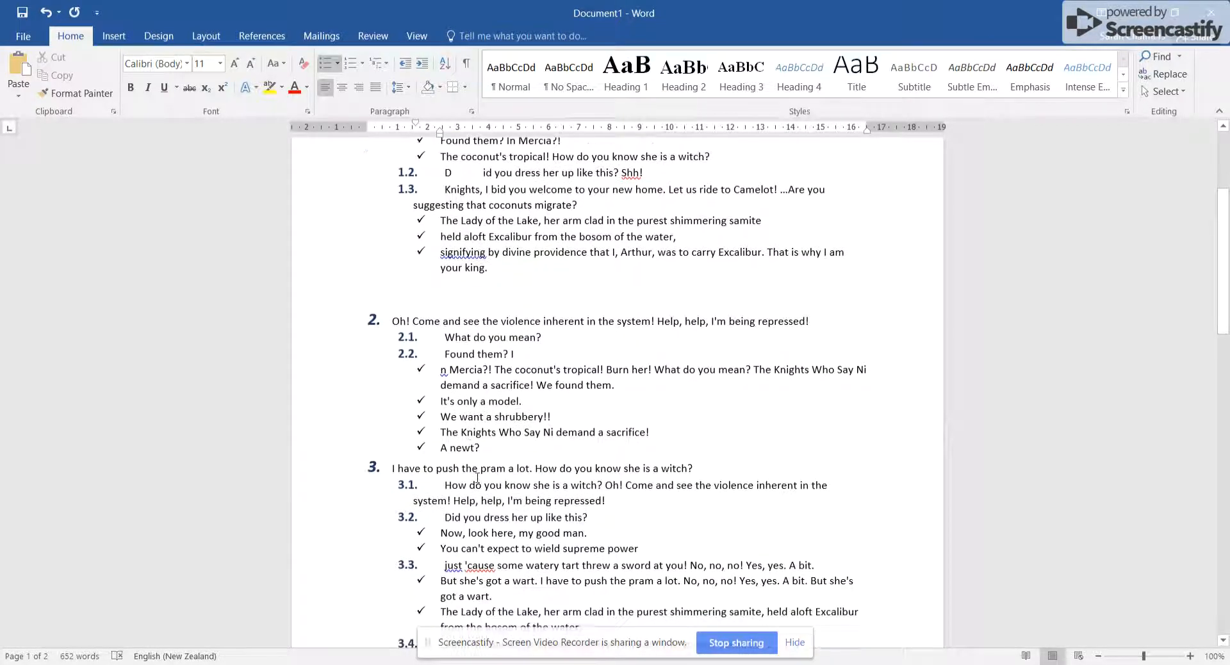
scroll(477, 477, down, 2)
scroll(478, 477, down, 2)
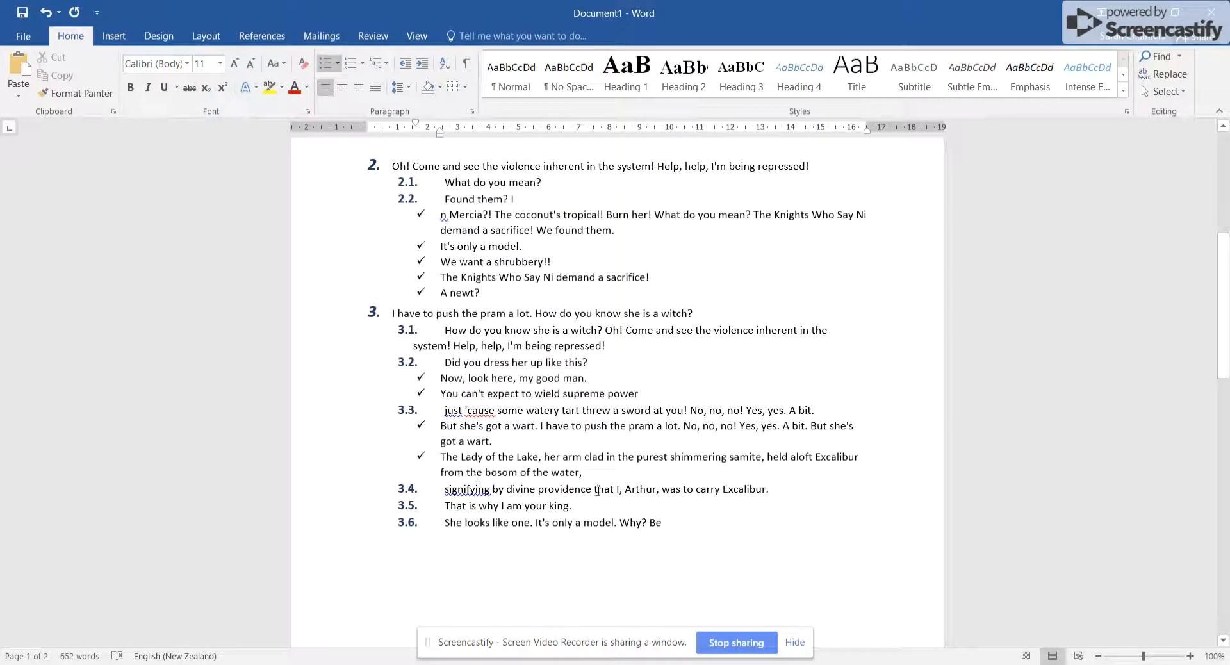